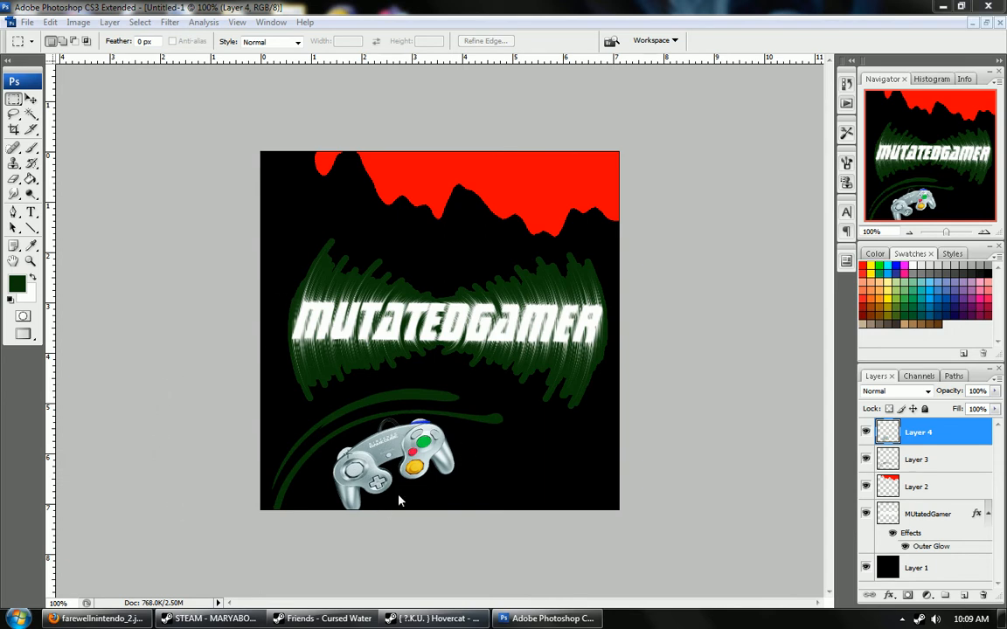
- Minimise the open document and create a new 500 × 403 pixel document named tutorial with a transparent background
click(972, 23)
click(973, 24)
click(11, 22)
click(20, 39)
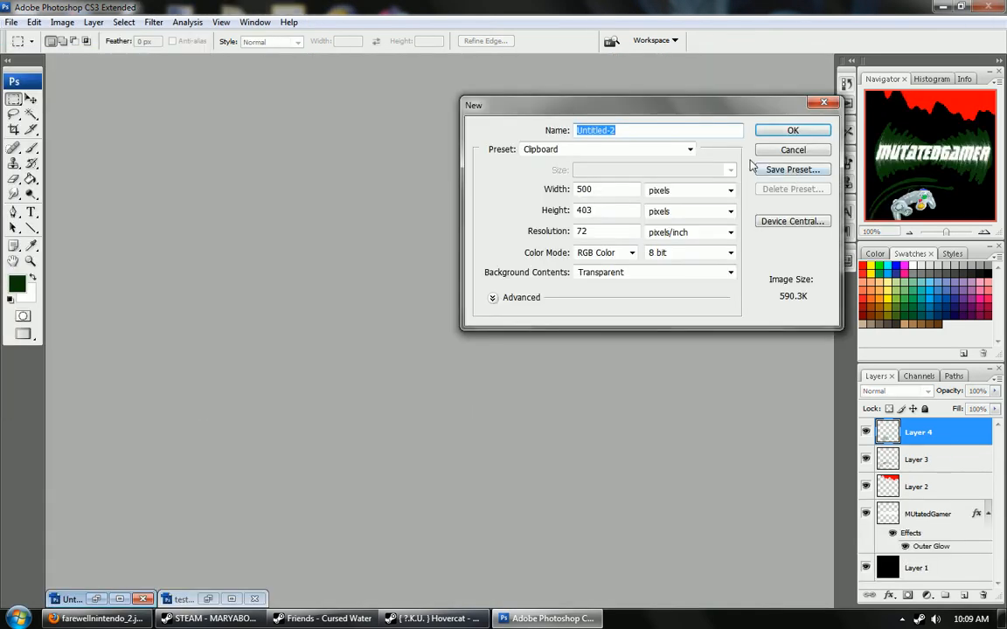
key(BackSpace)
text(tutorial)
key(Return)
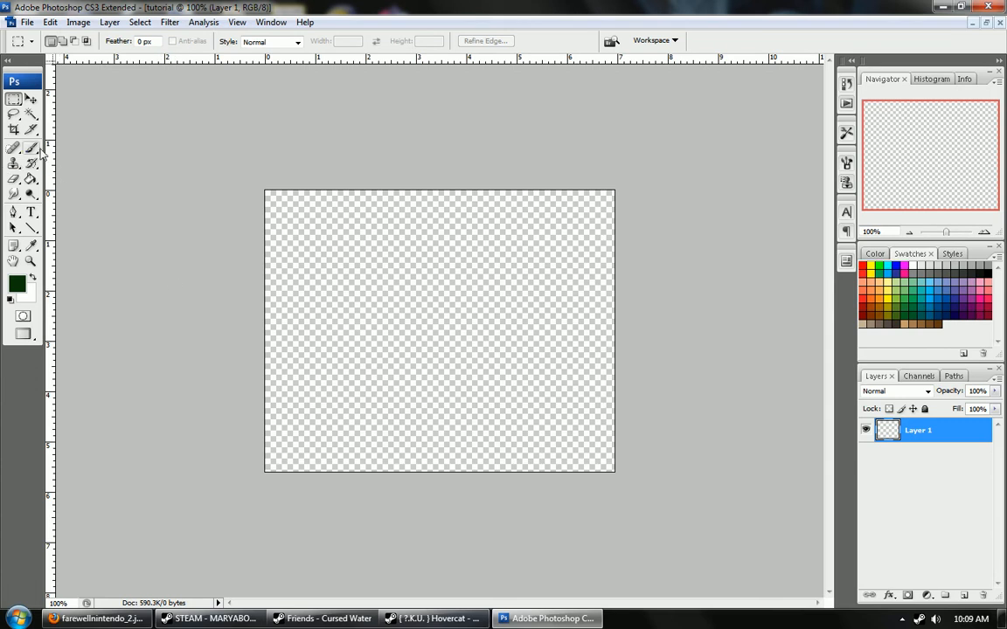
- Fill the empty layer with the default black foreground colour using the Paint Bucket Tool
click(29, 180)
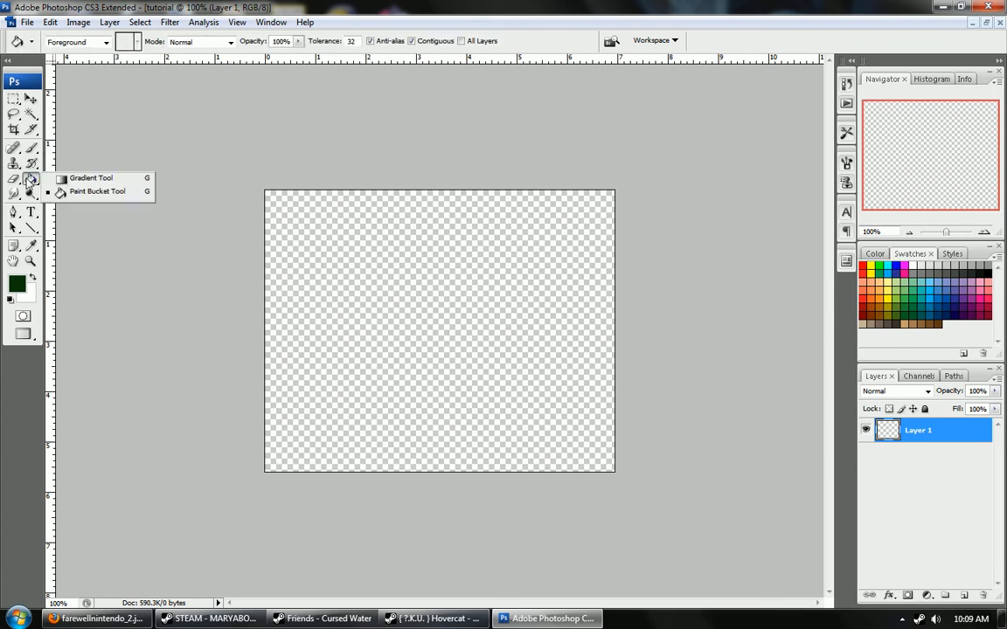
click(81, 195)
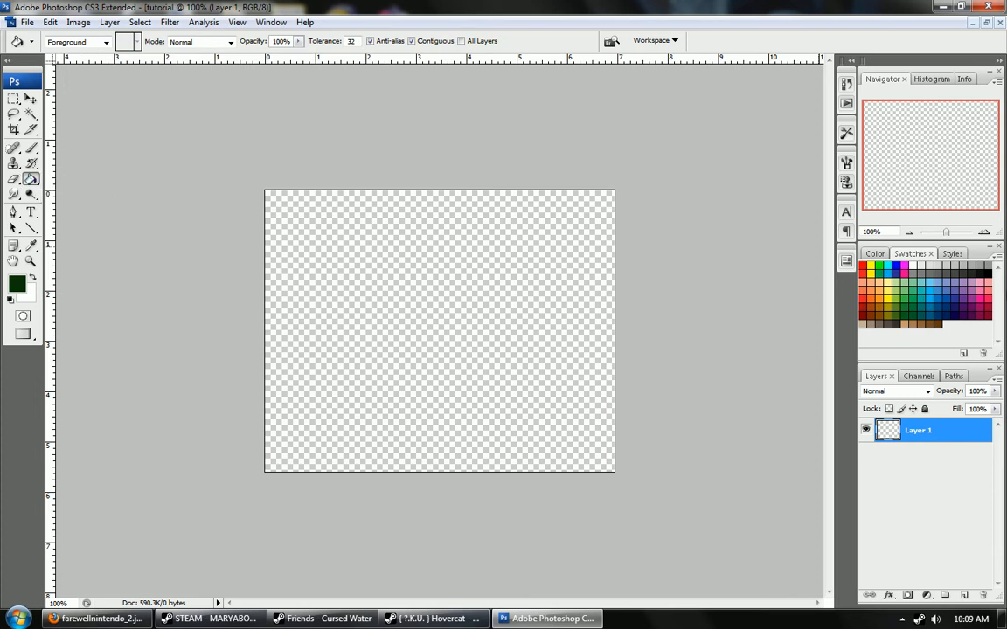
key(d)
click(550, 284)
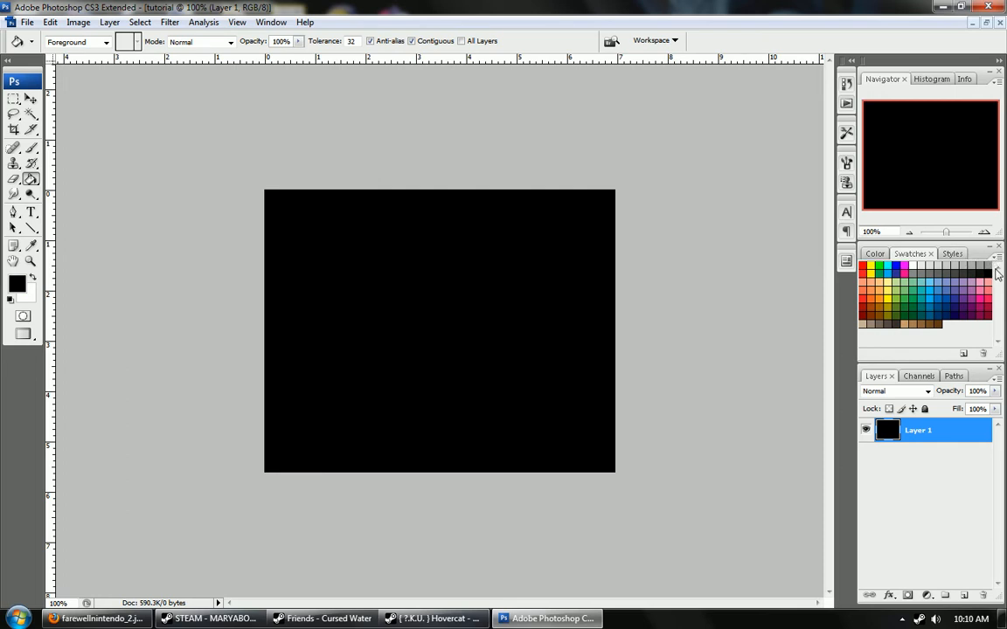
- Create an empty paragraph text box across the middle of the canvas and set the text colour to white
click(31, 212)
click(33, 213)
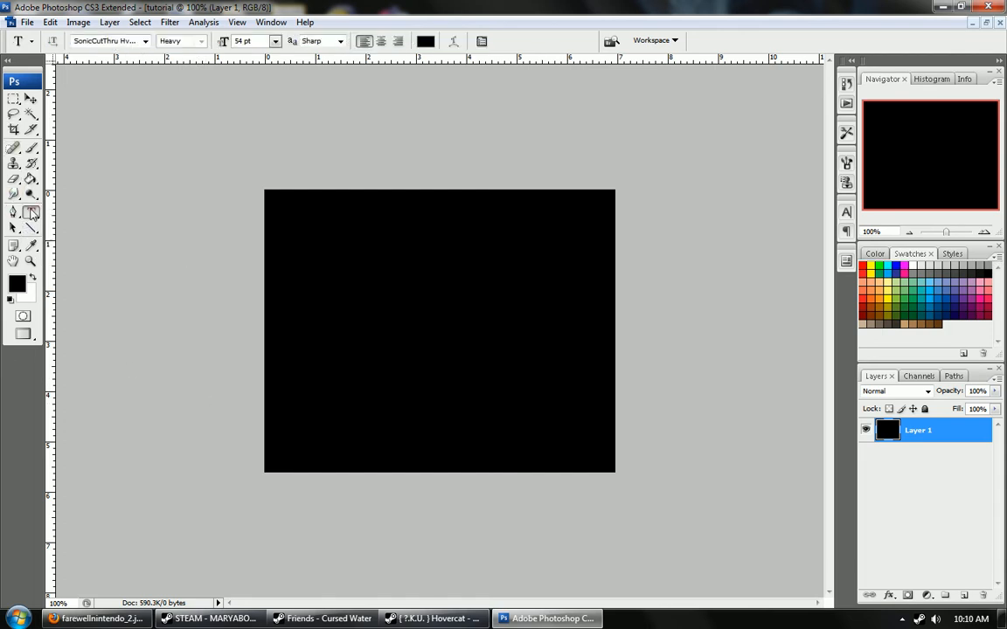
drag(273, 287, 594, 357)
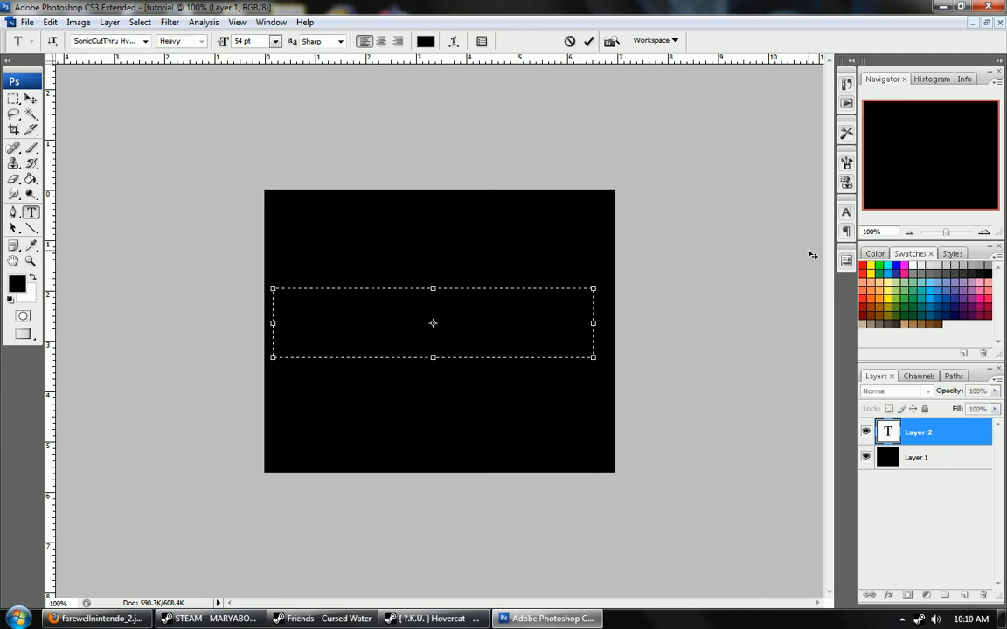
text(tutoria)
key(BackSpace)
click(916, 263)
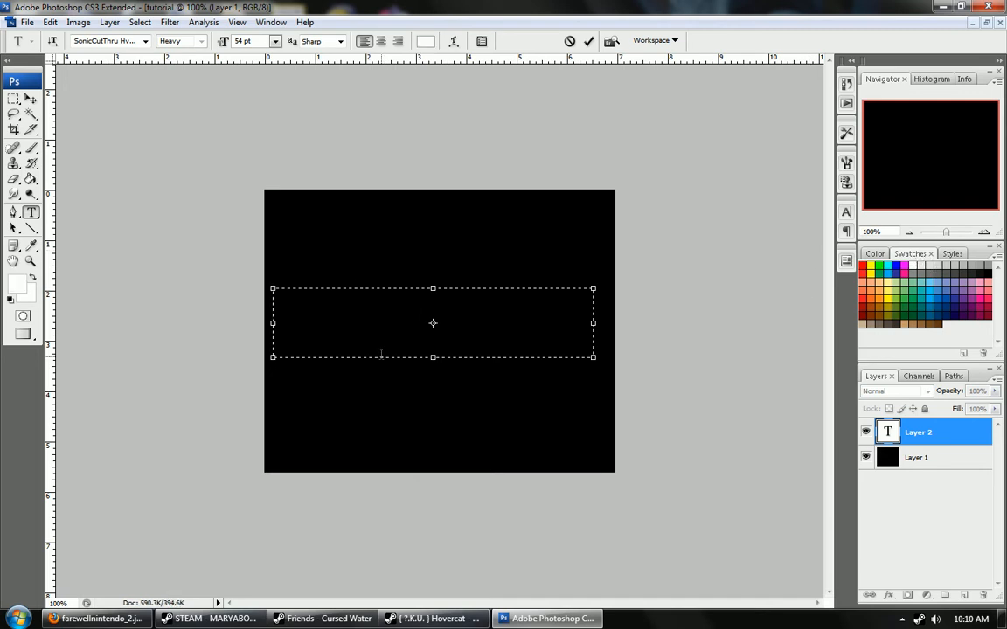
- Enter the text MUTATEDGAMER in the text box, keeping the SonicCutThru Hv BT font at 54 pt
text(MUTATEDGAMER)
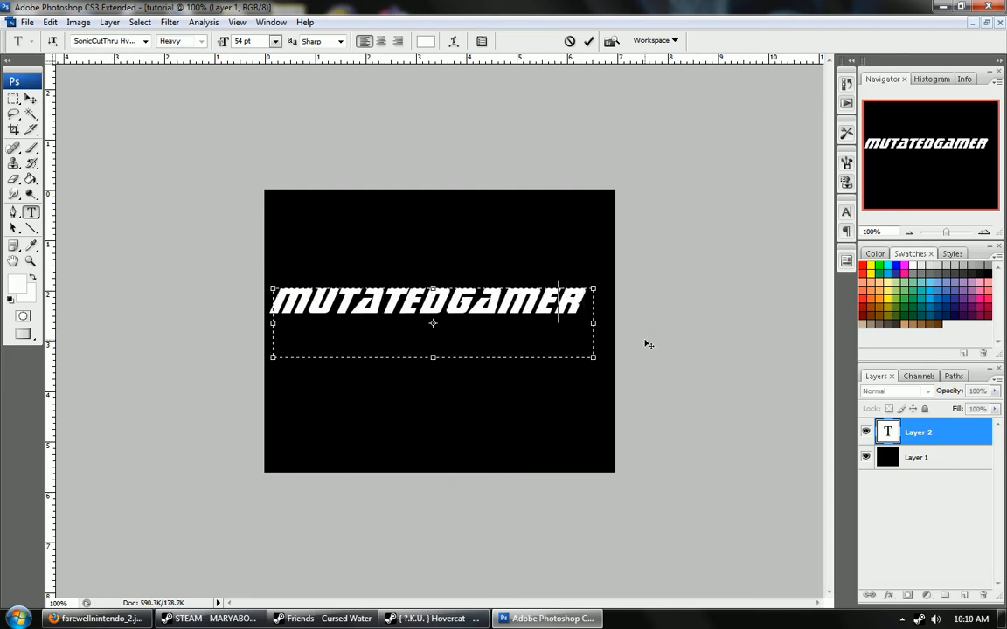
key(BackSpace)
key(BackSpace)
key(BackSpace)
key(BackSpace)
key(BackSpace)
key(BackSpace)
key(BackSpace)
key(BackSpace)
key(BackSpace)
text(ATEDGAMER)
click(145, 42)
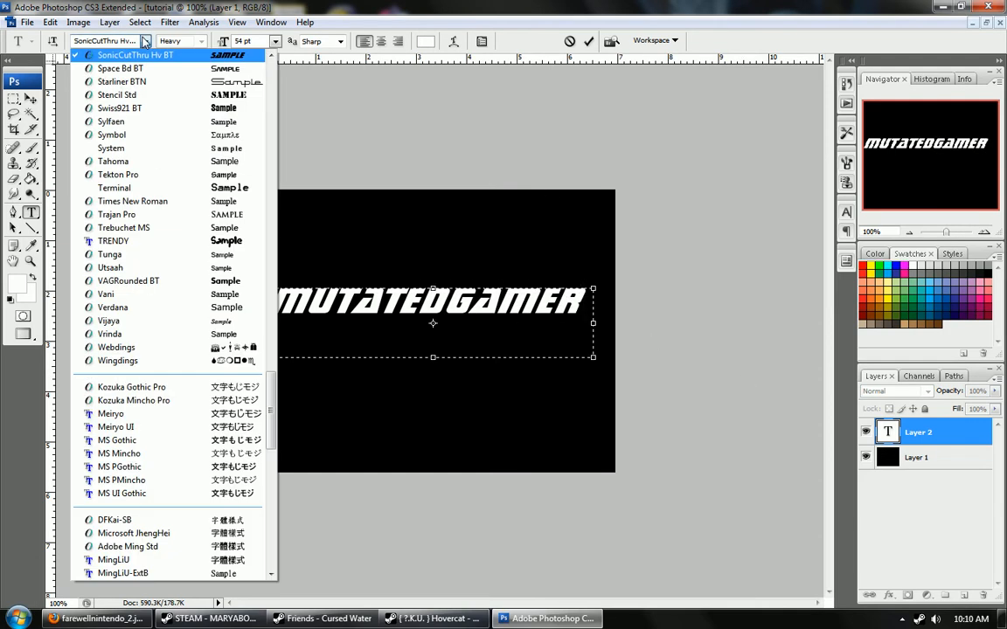
click(146, 43)
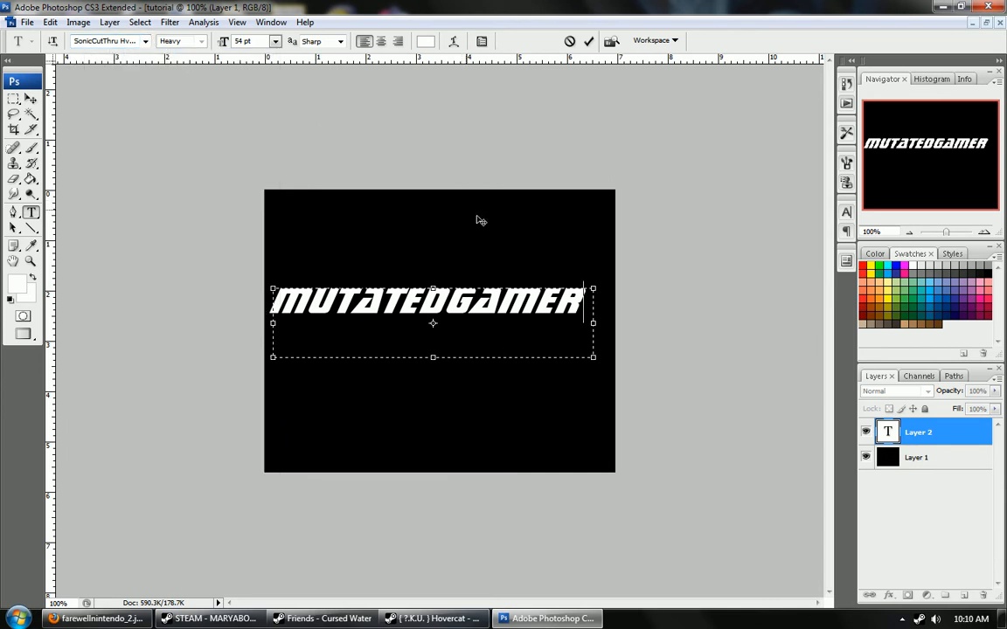
- Commit the text and rasterize the Mutatedgamer type layer
click(948, 439)
right_click(948, 440)
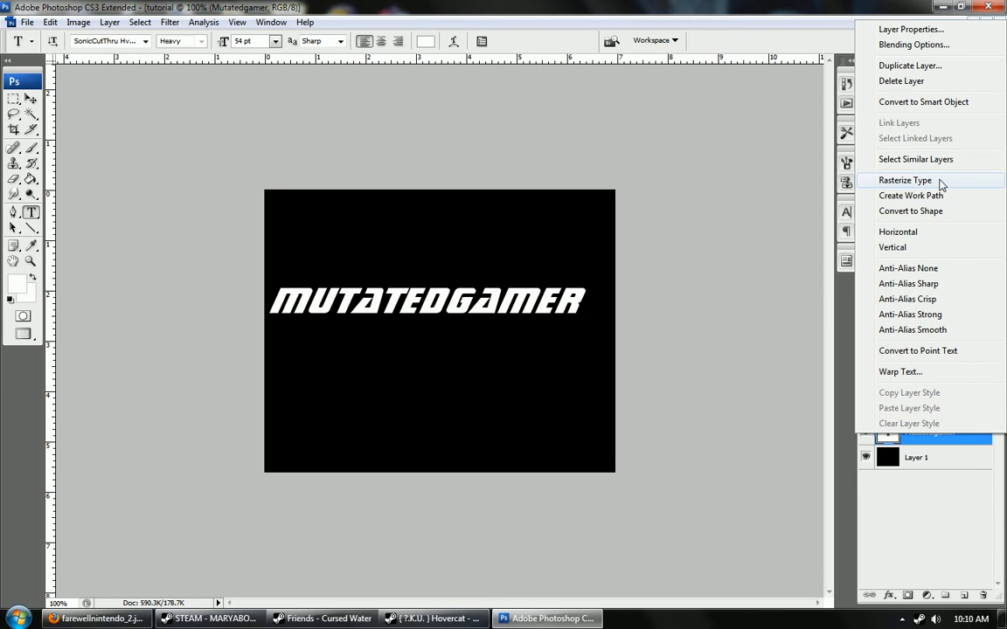
click(940, 182)
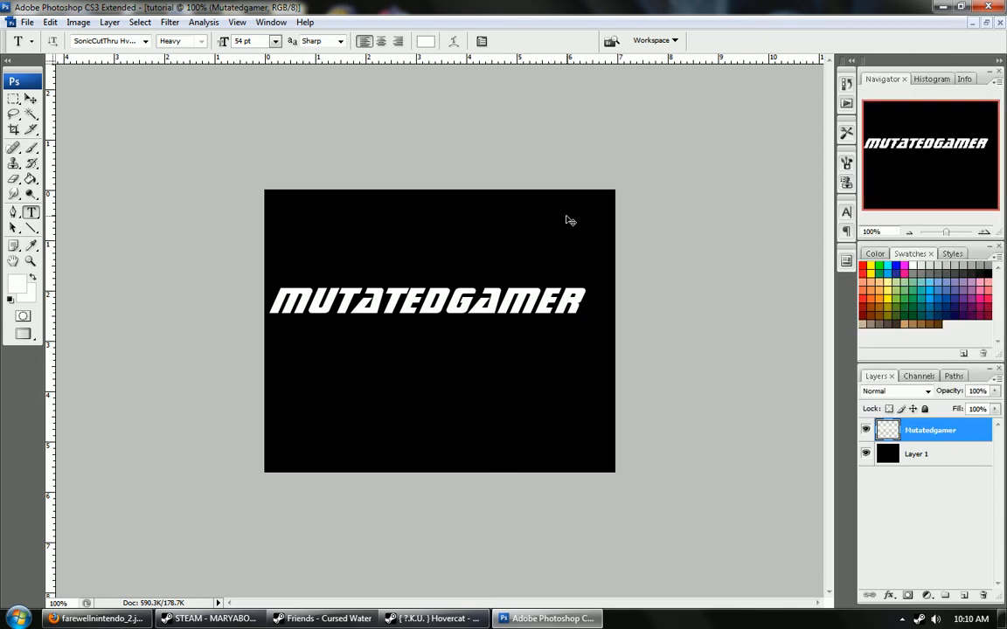
- Free-transform the text to about 93.8% width and 125% height and place it at the canvas centre
key(ctrl+t)
drag(585, 312, 615, 318)
drag(527, 310, 525, 339)
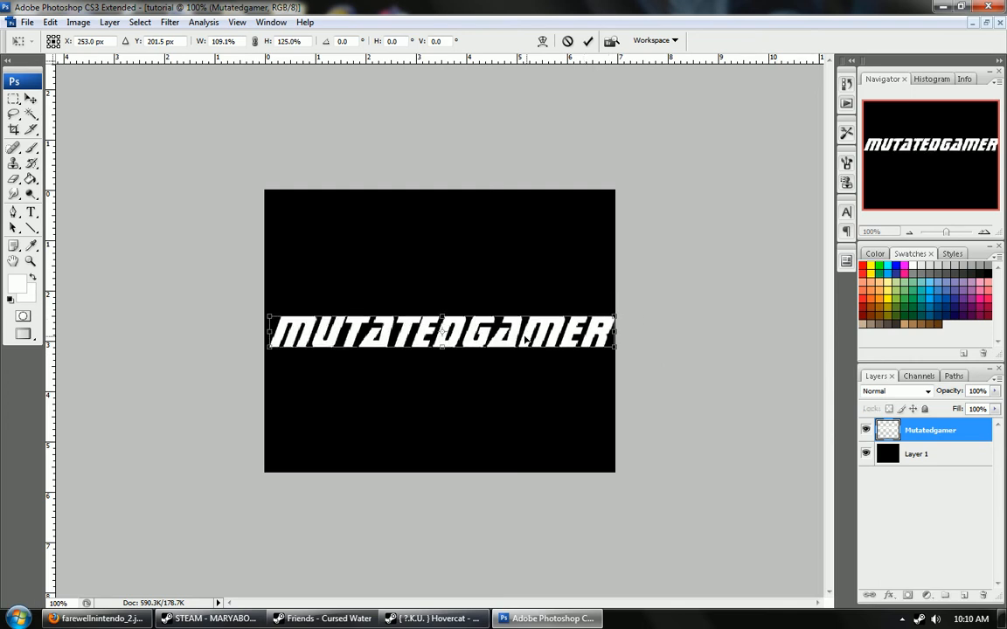
drag(270, 333, 290, 333)
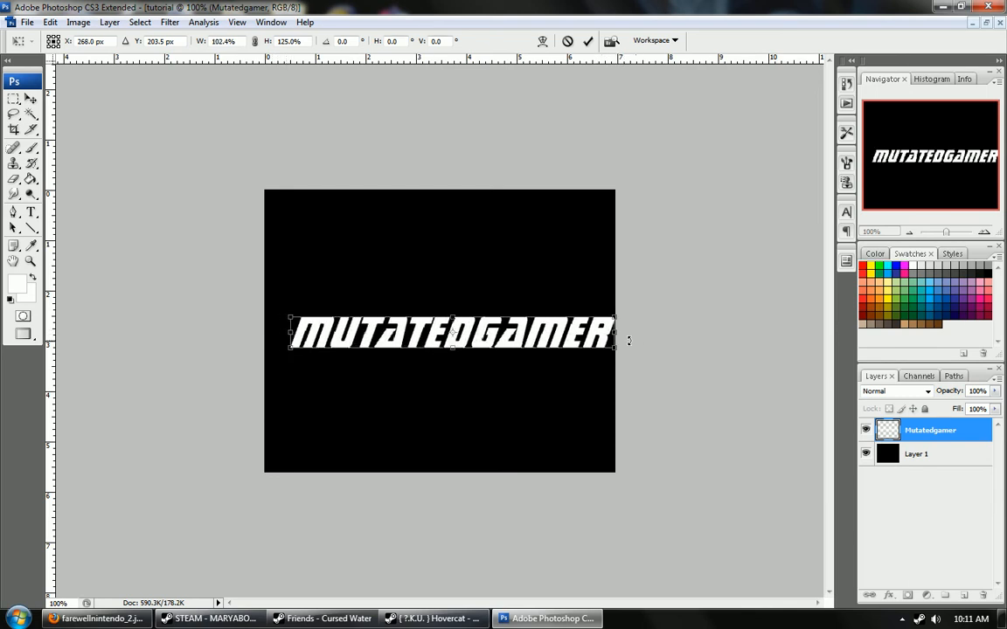
drag(614, 333, 585, 332)
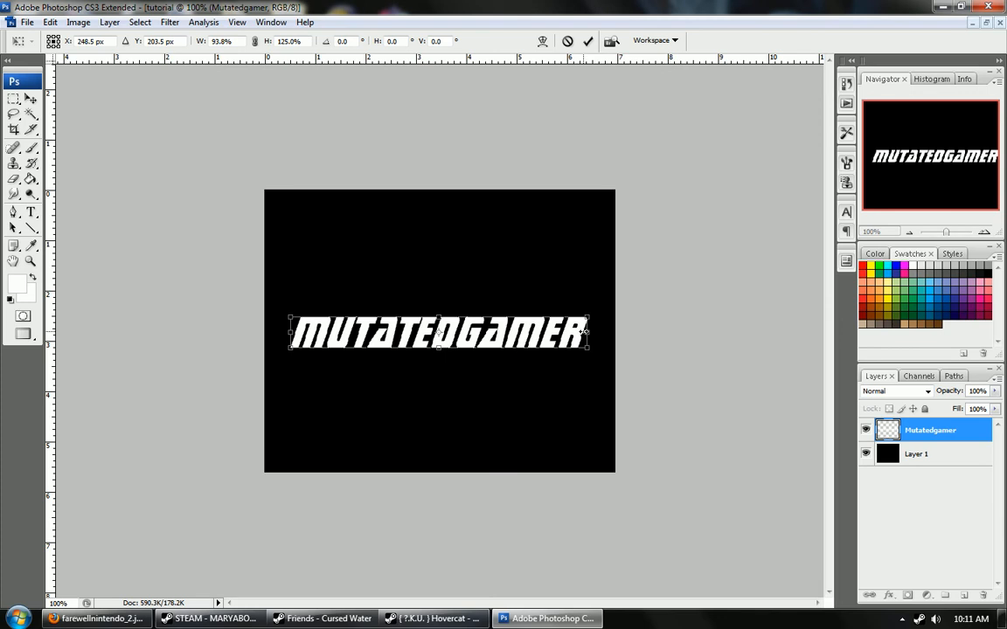
mouse_move(509, 331)
mouse_down()
mouse_move(522, 331)
mouse_move(512, 328)
mouse_up()
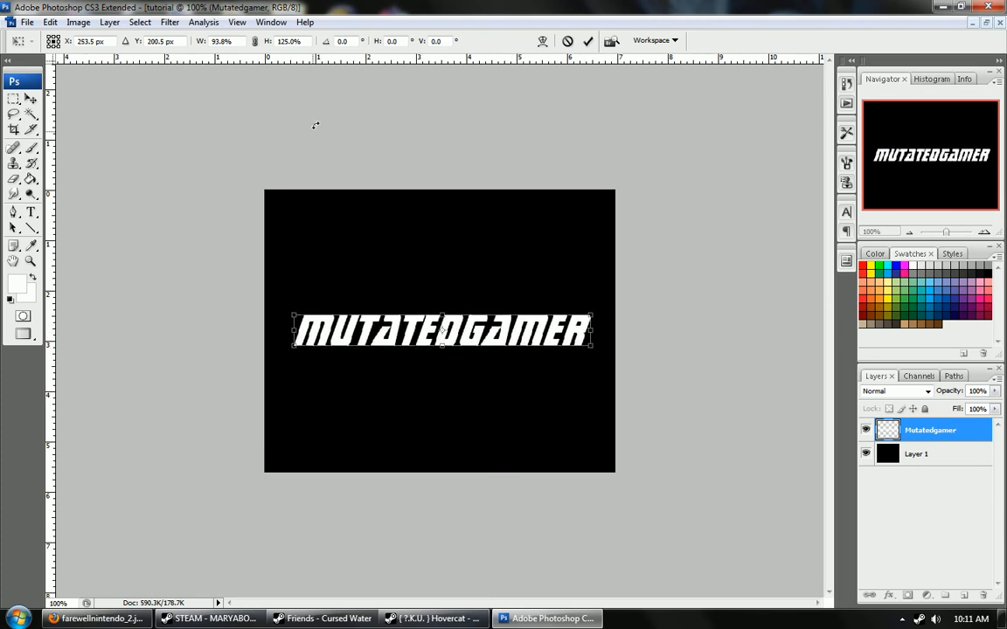
key(Return)
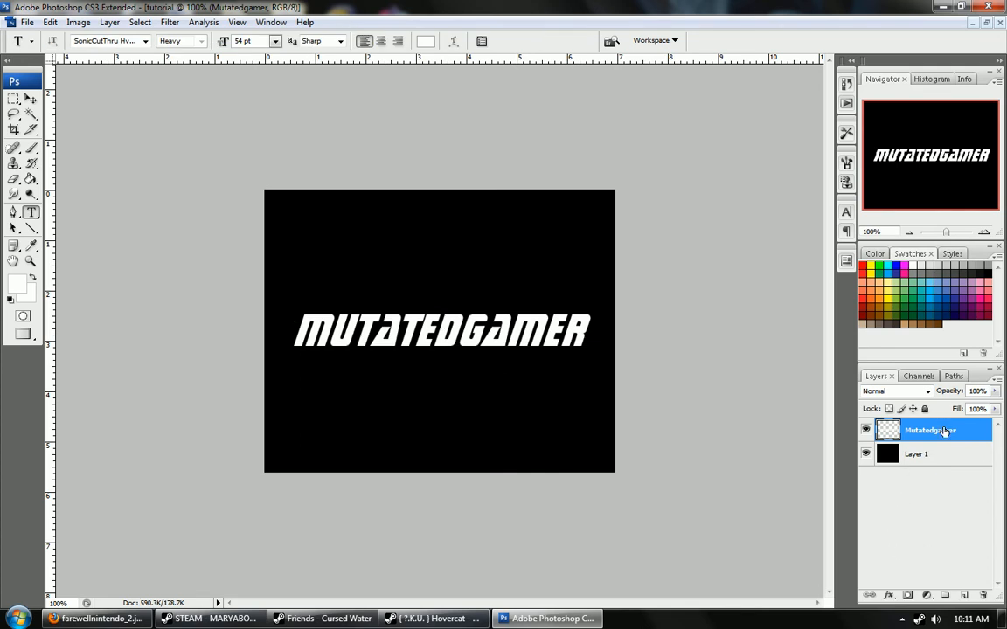
- Add an Outer Glow to the text layer in dark green #113f07 with the spread at 100%
click(894, 597)
click(946, 482)
click(767, 381)
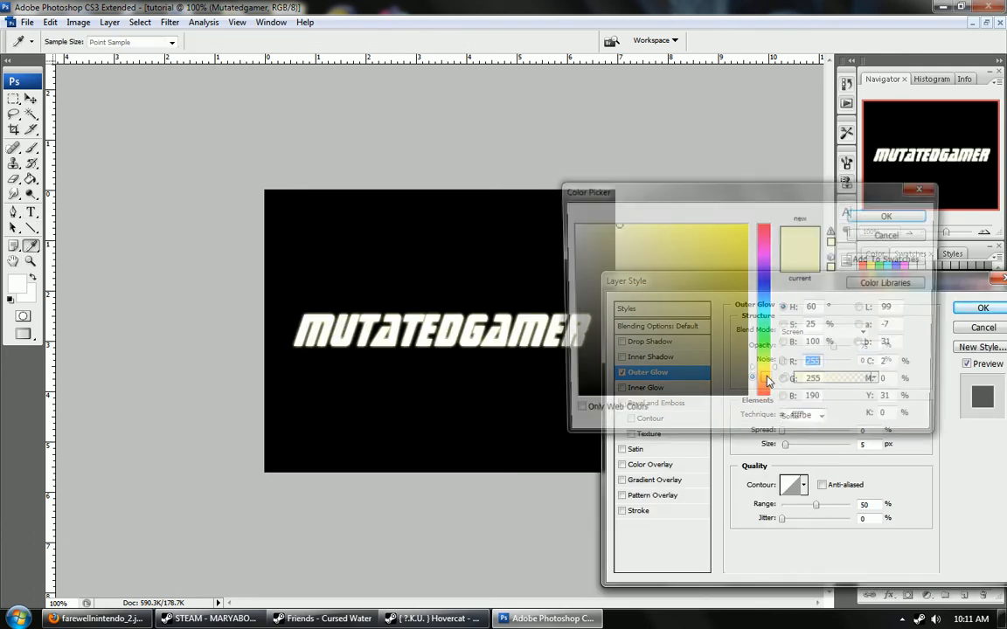
click(763, 347)
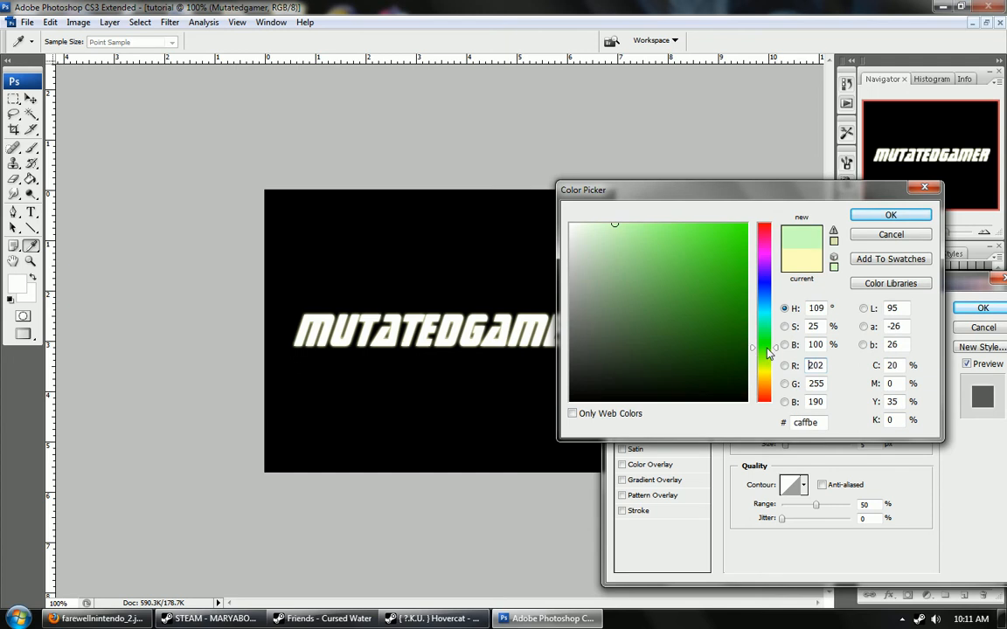
click(738, 362)
drag(738, 363, 727, 357)
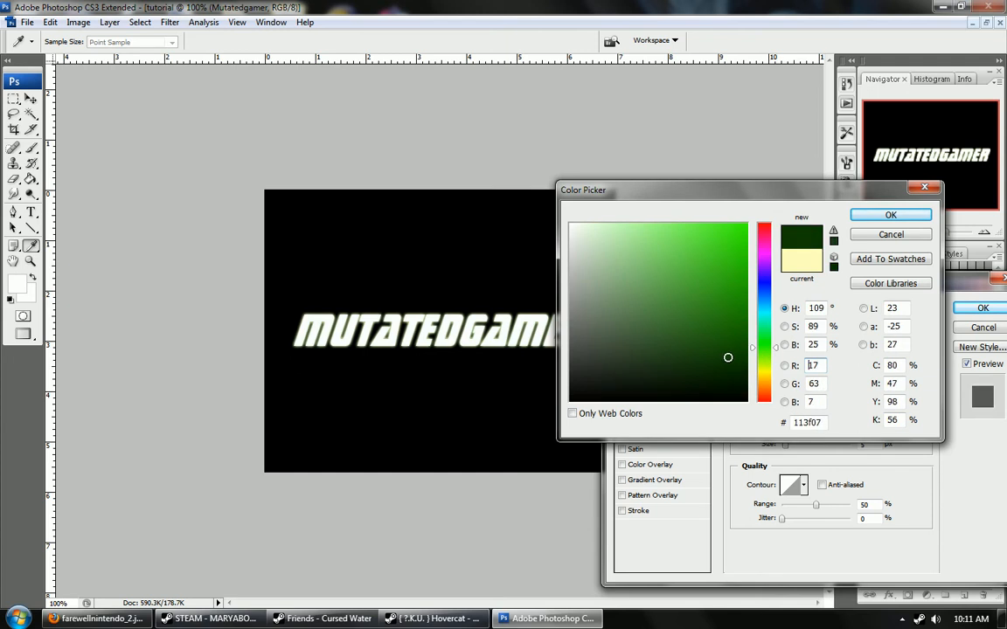
click(861, 218)
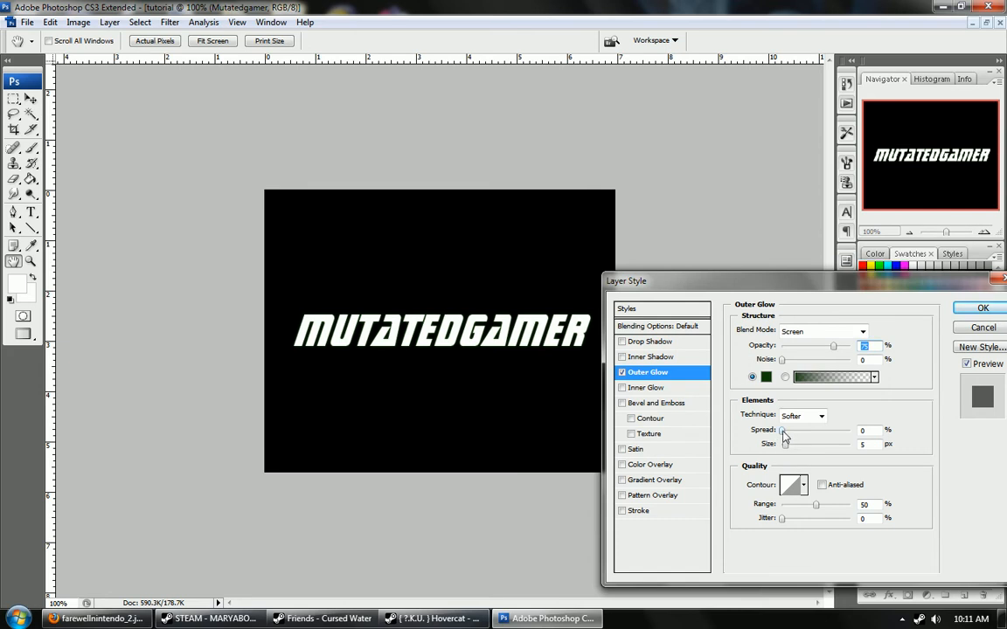
drag(785, 430, 849, 430)
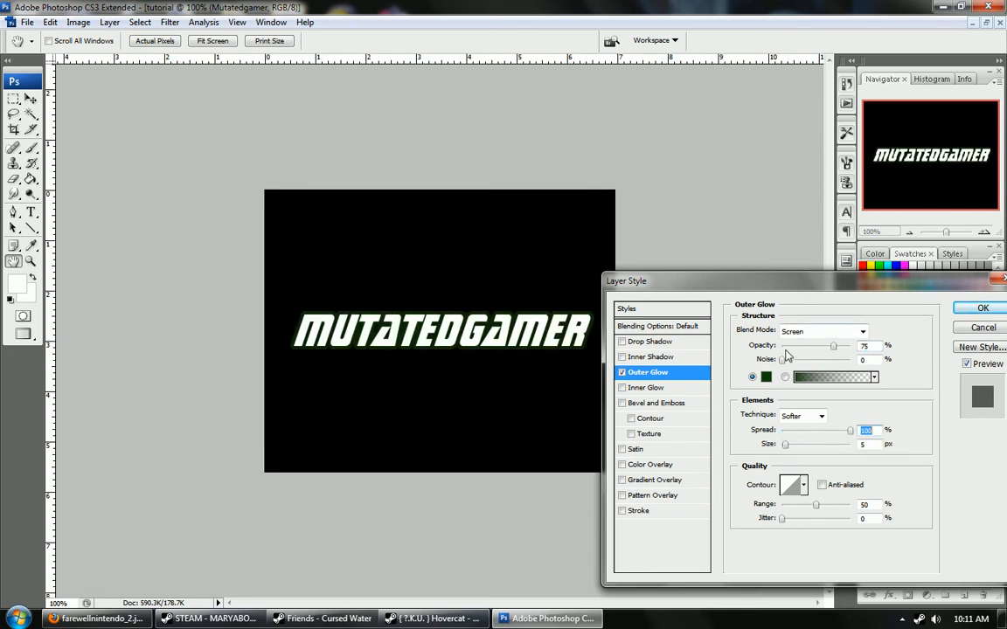
click(983, 307)
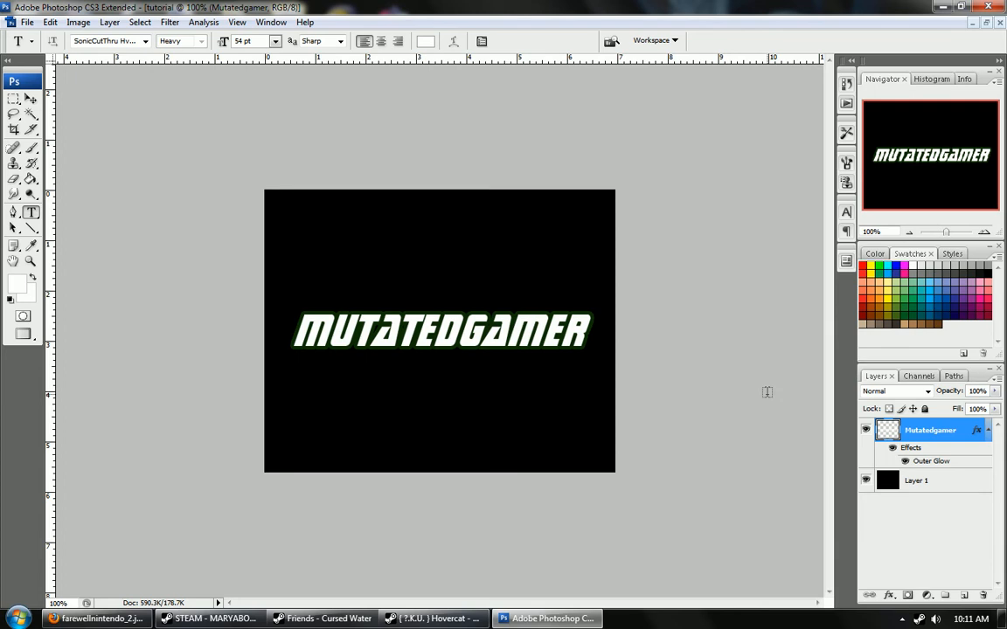
- Distort the text layer with the Polar Coordinates filter set to Polar to Rectangular
click(168, 22)
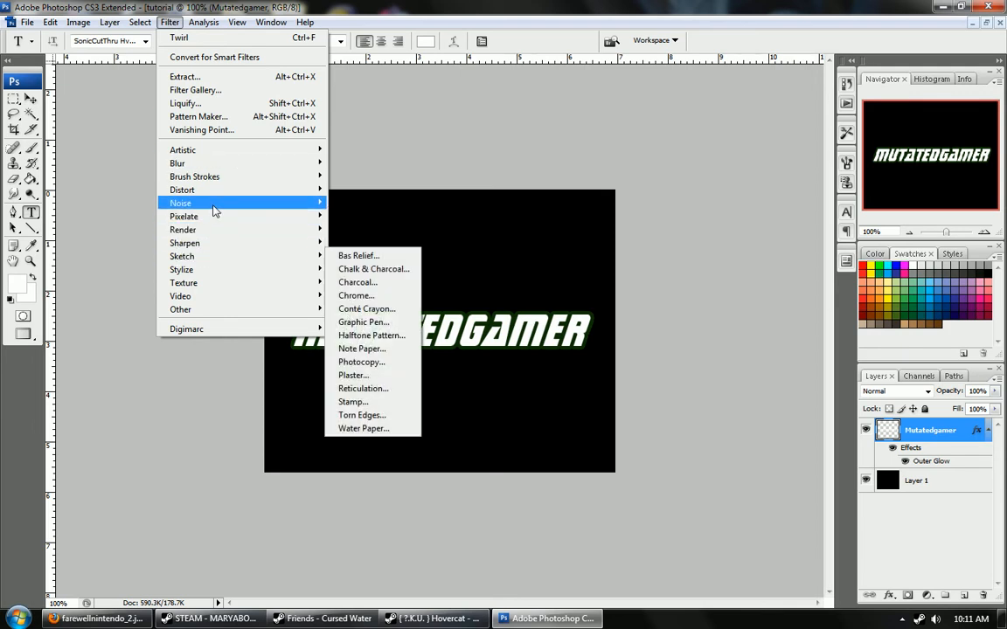
mouse_move(218, 191)
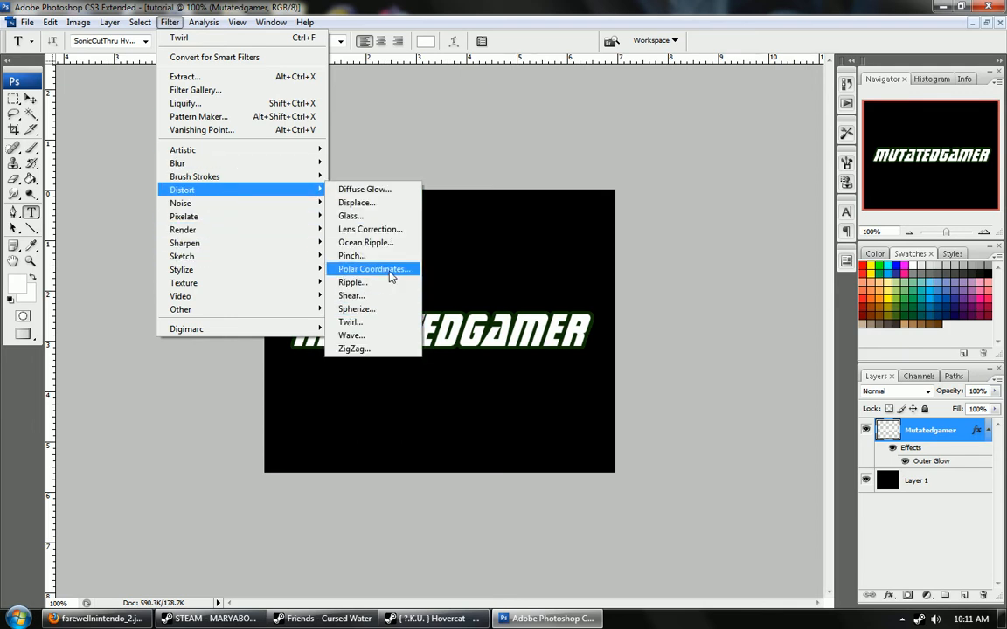
click(391, 271)
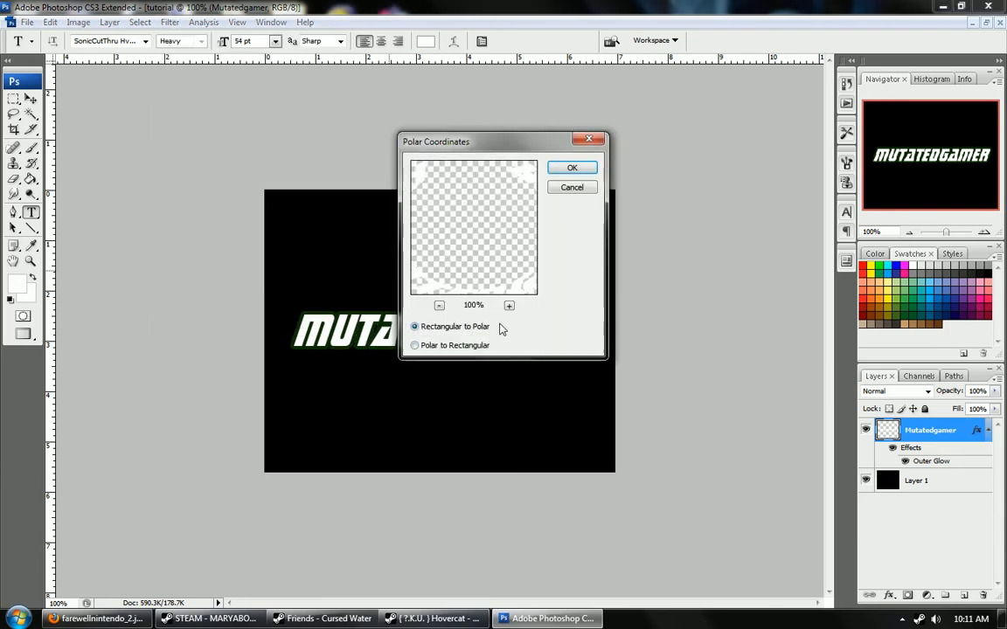
click(450, 348)
click(572, 167)
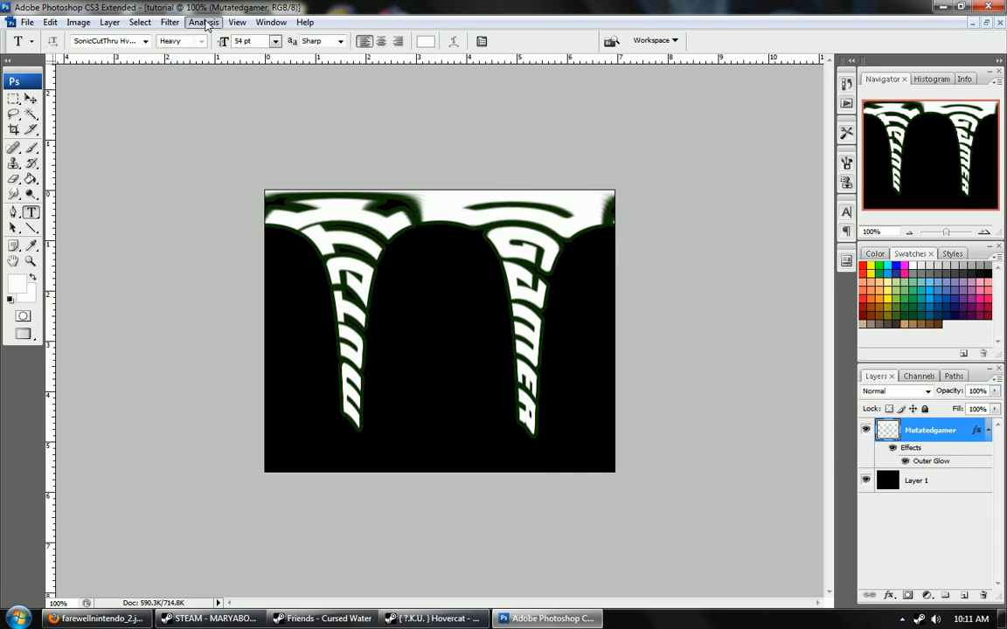
- Apply the Wind filter from the right with the Wind method, repeat it once, and undo any further repetition
click(170, 22)
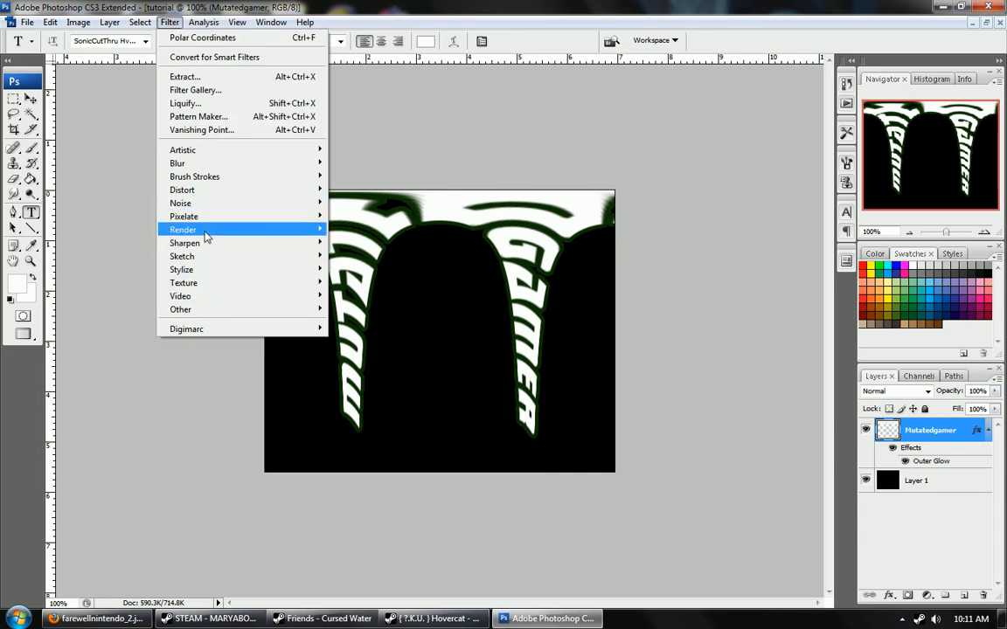
mouse_move(202, 270)
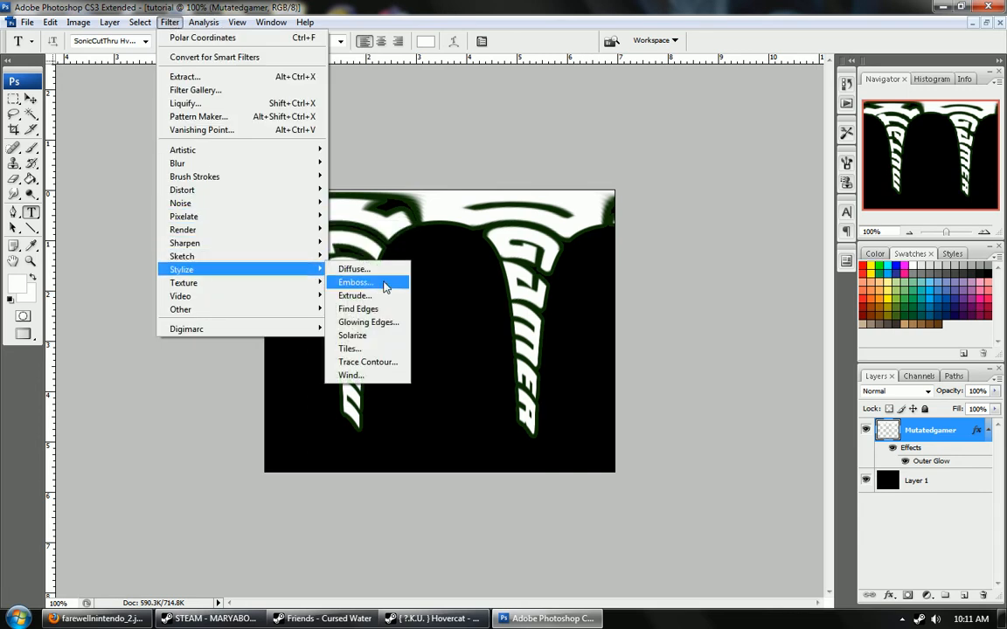
click(353, 375)
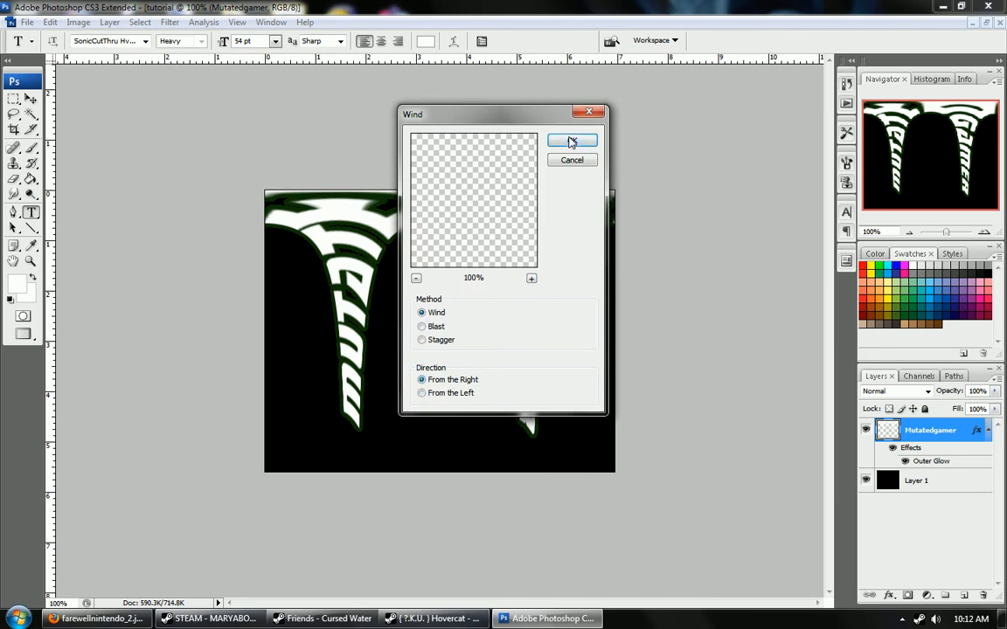
click(571, 139)
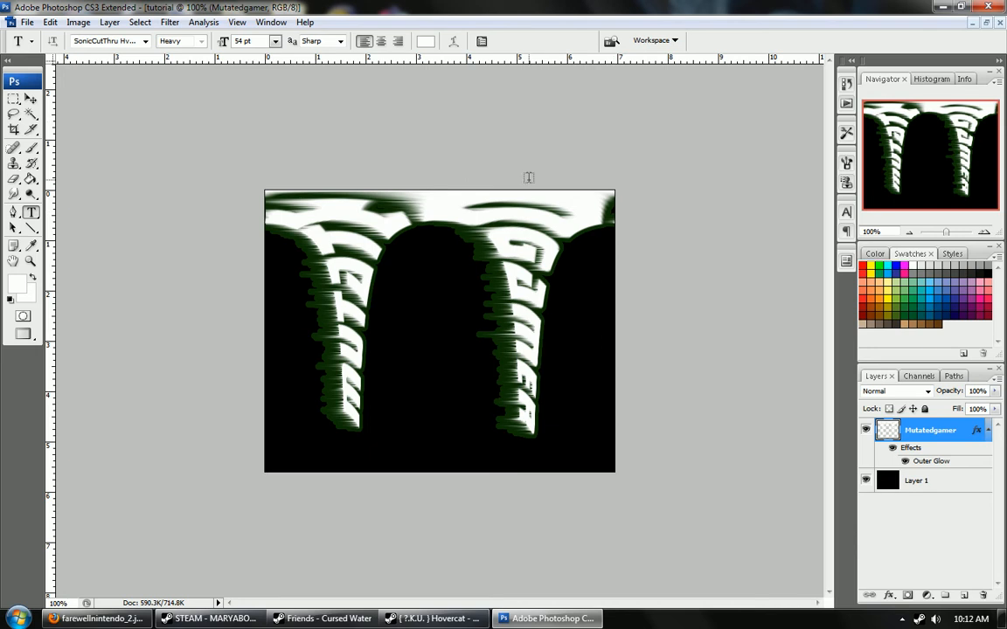
key(ctrl+f)
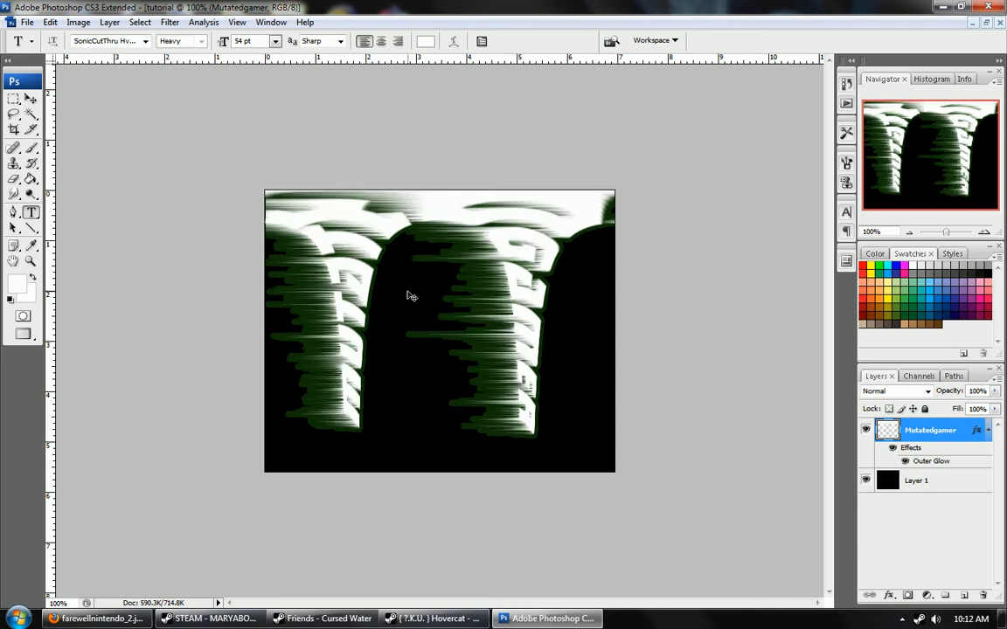
key(ctrl+f)
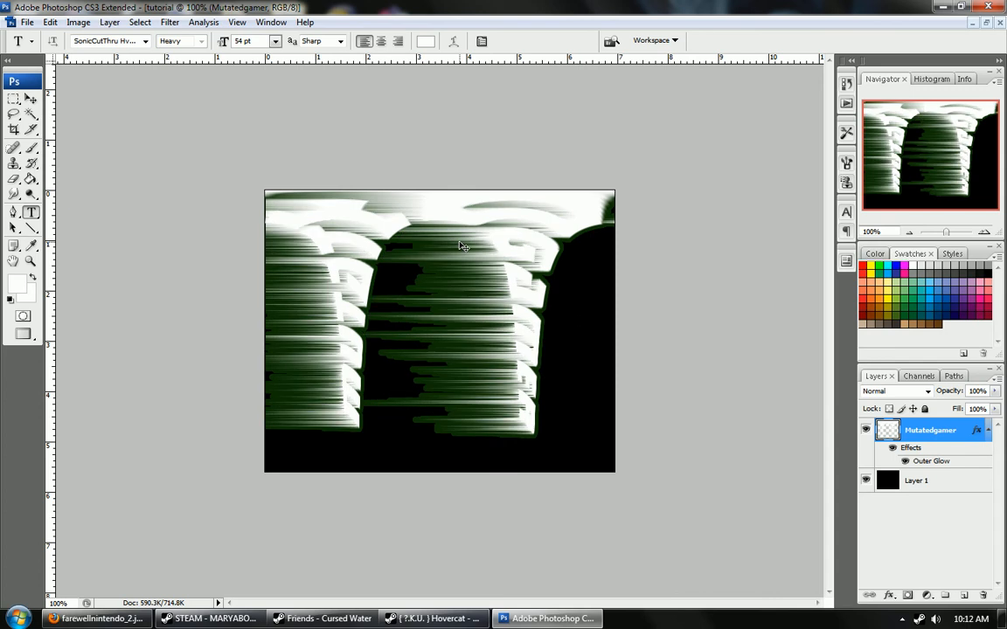
key(ctrl+z)
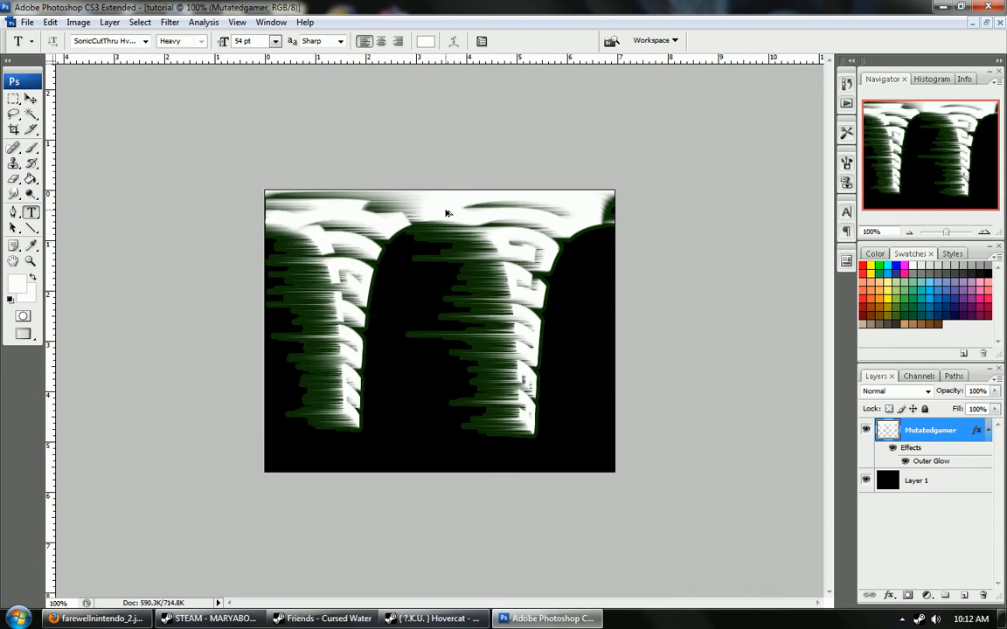
- Undo the extra Wind repetition and apply the Wind filter to the text layer from the left with the Wind method
key(ctrl+alt+z)
click(170, 22)
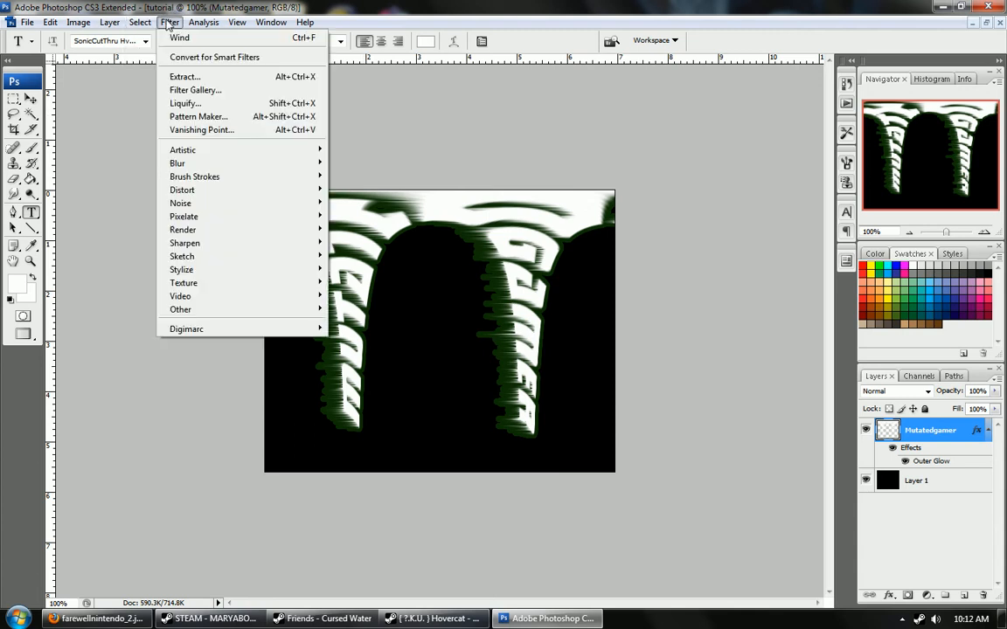
mouse_move(222, 268)
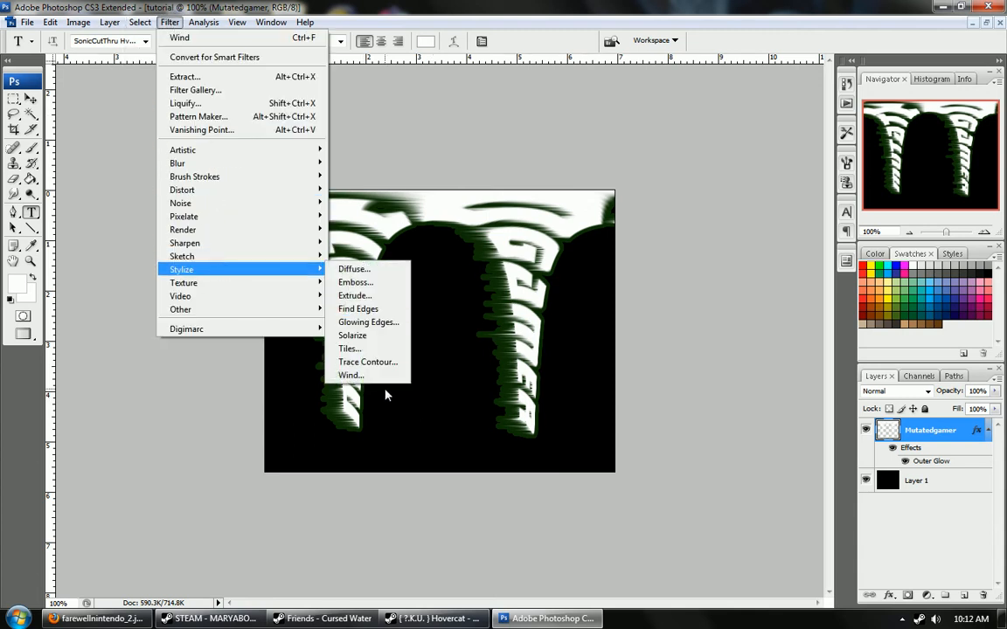
click(350, 373)
click(431, 393)
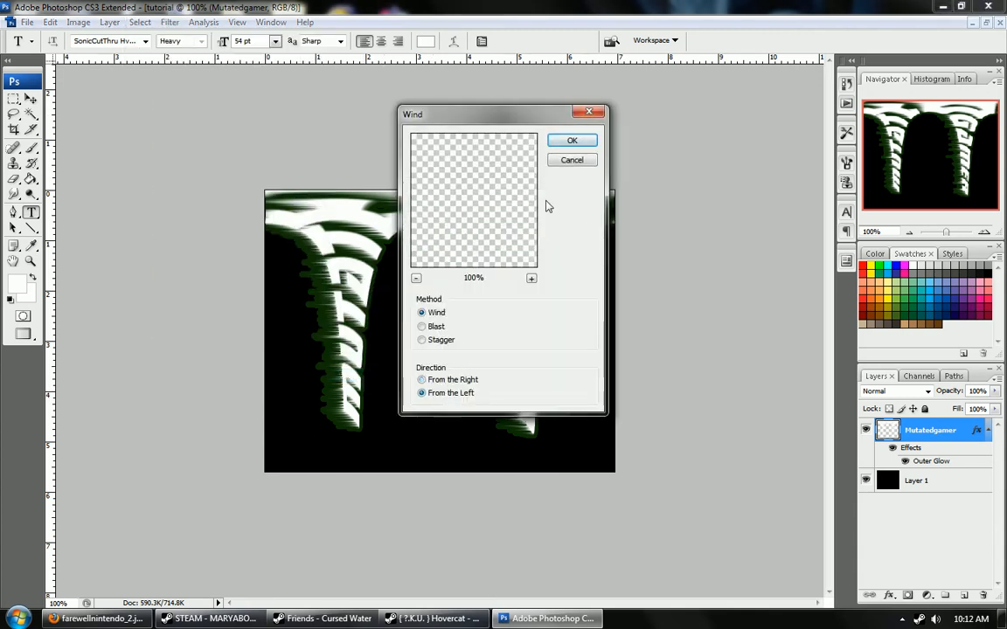
click(570, 141)
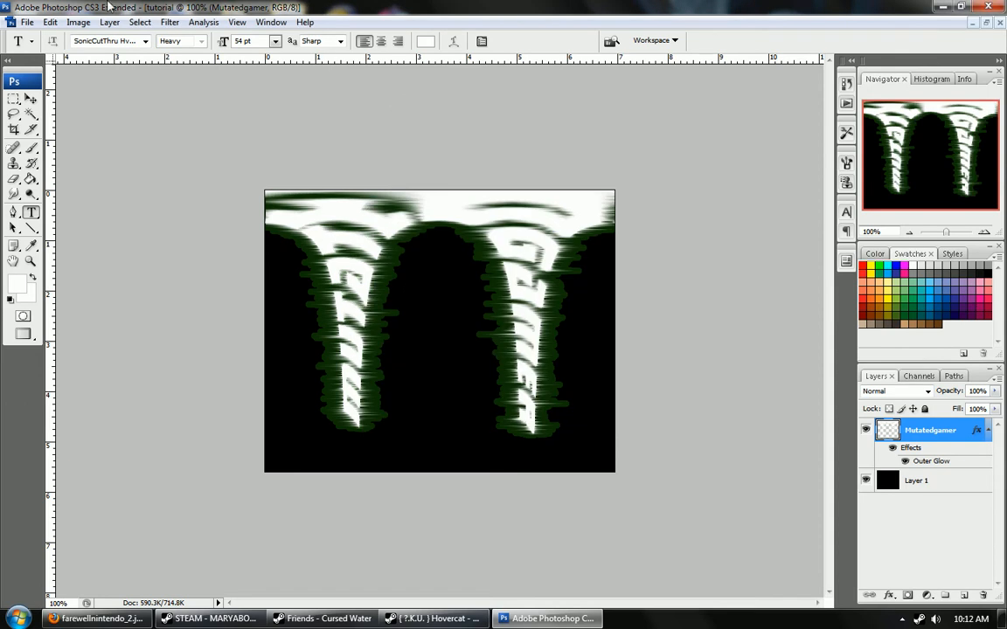
- Distort the text layer with the Polar Coordinates filter set to Rectangular to Polar
click(168, 22)
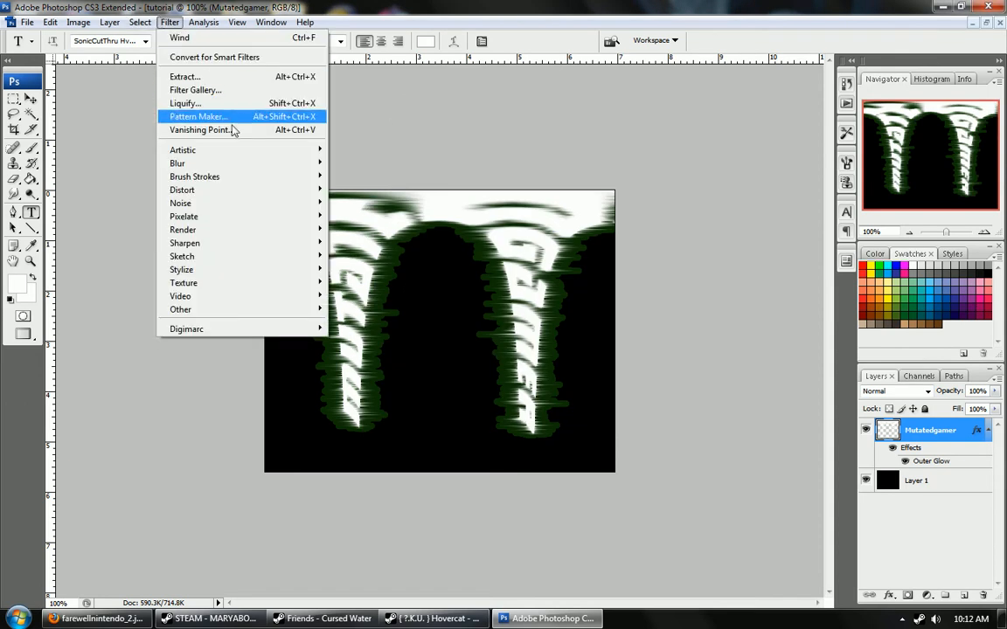
mouse_move(233, 199)
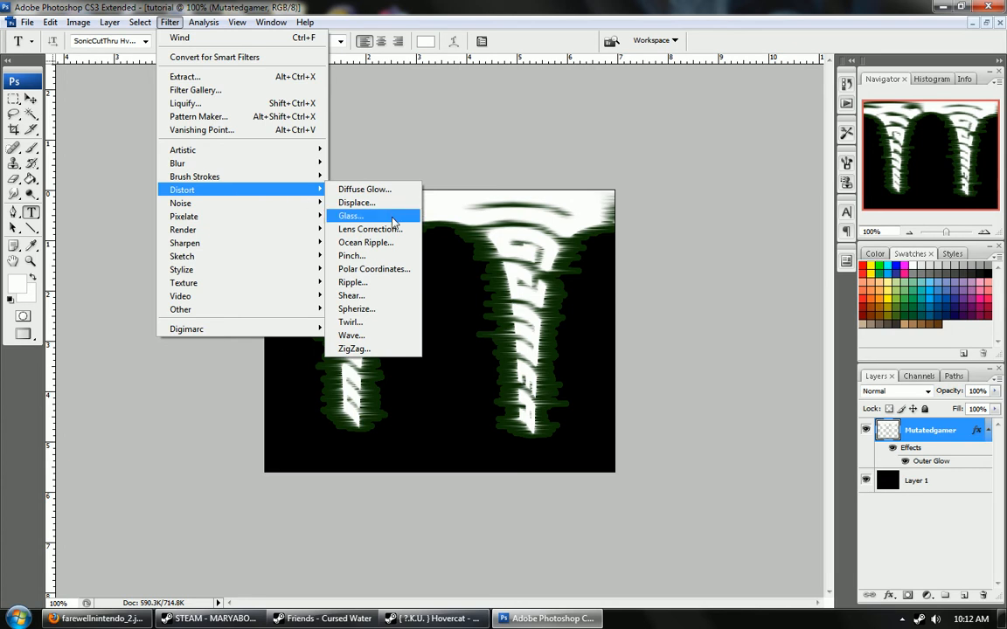
click(373, 269)
click(465, 328)
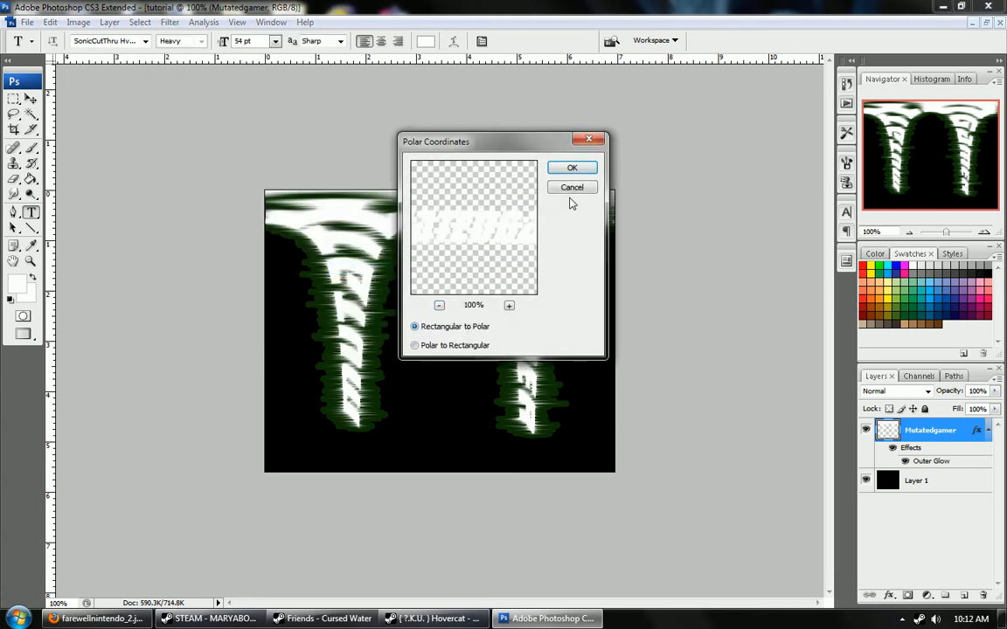
click(575, 167)
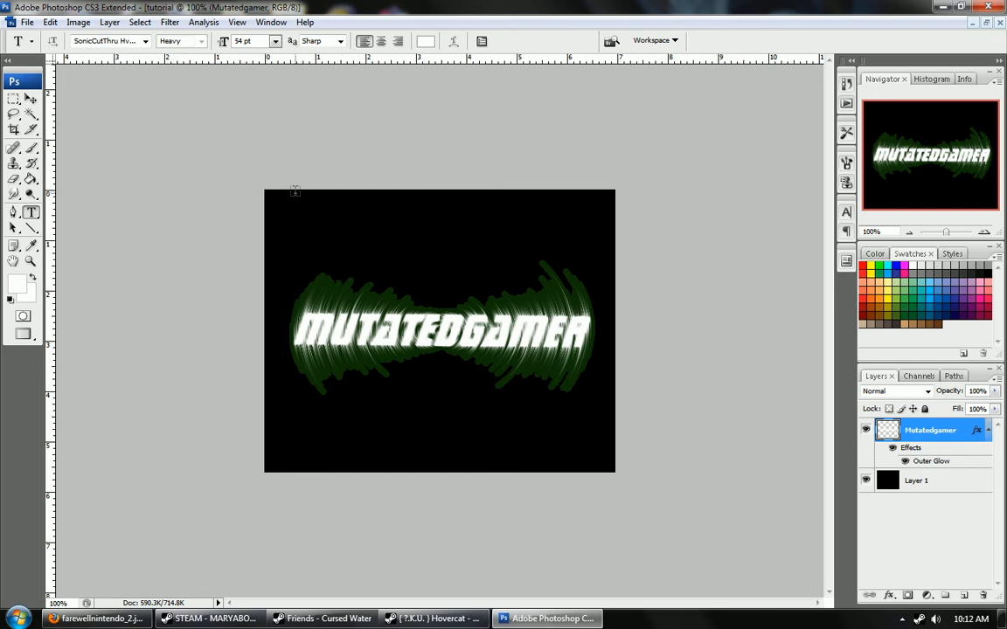
click(78, 22)
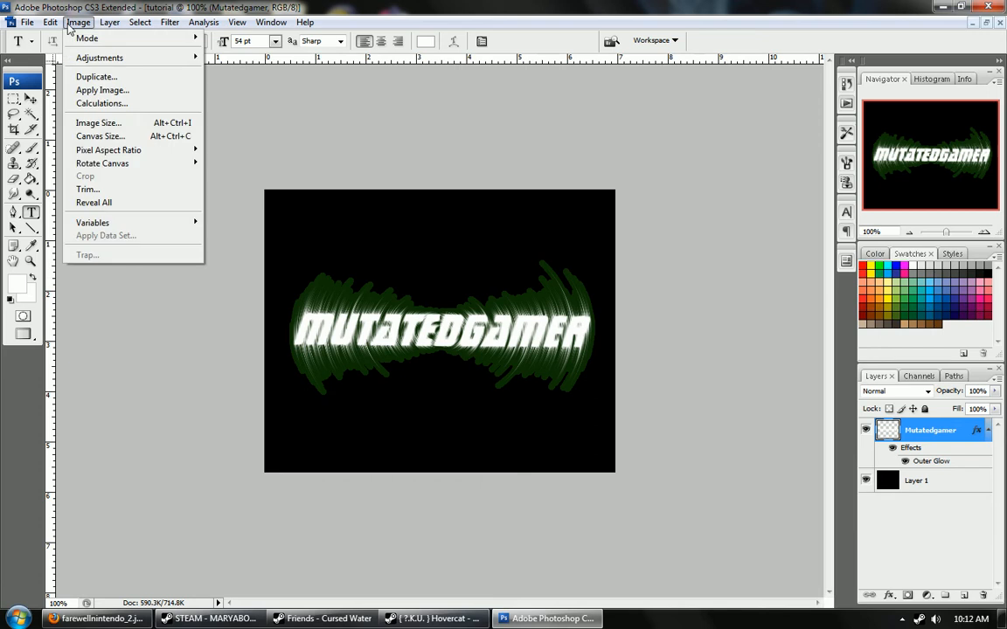
mouse_move(78, 57)
click(234, 138)
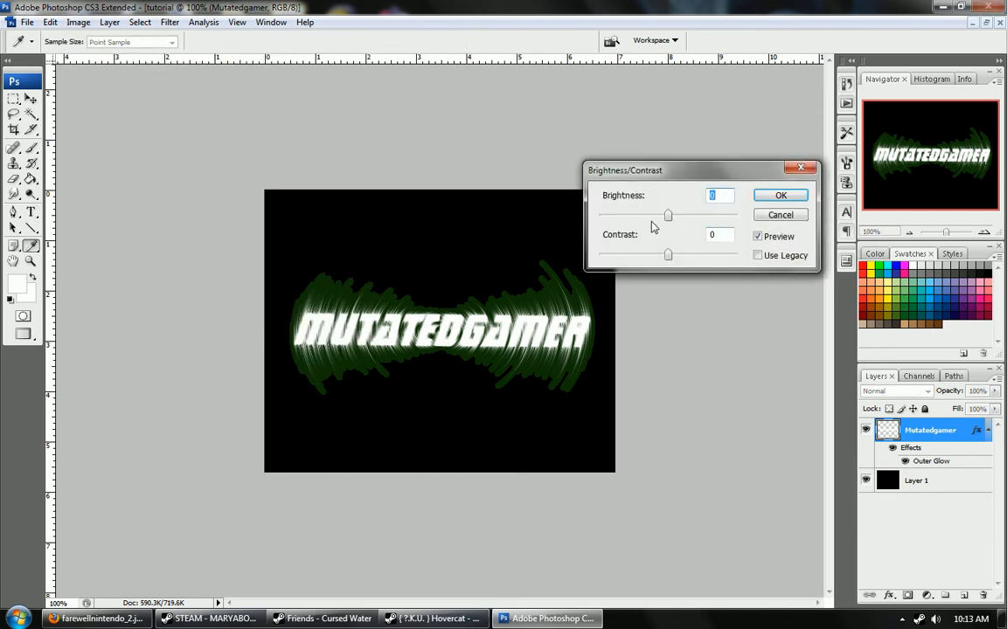
drag(668, 217, 600, 218)
click(778, 195)
key(t)
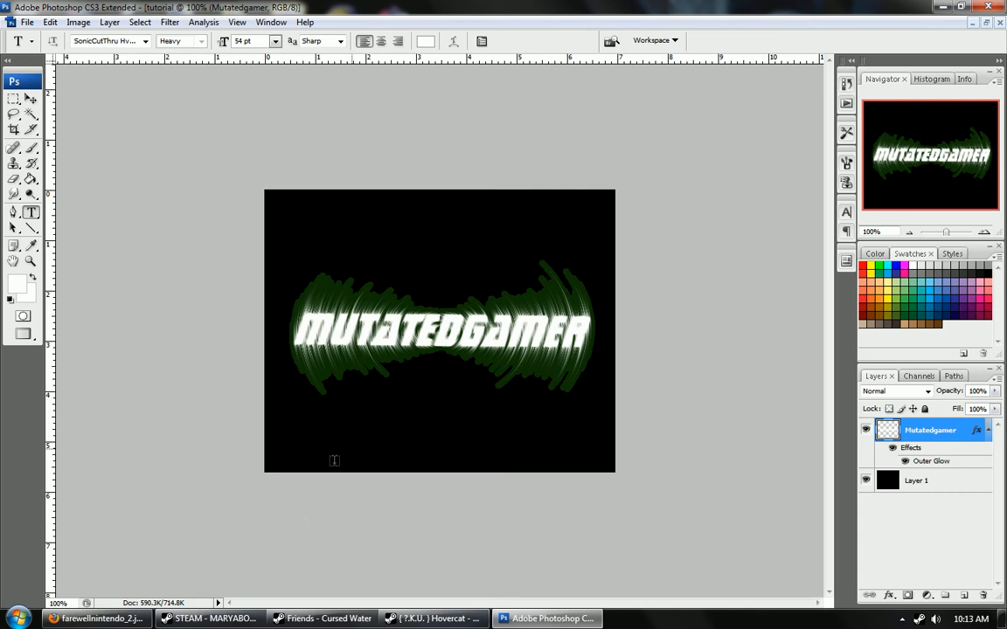
- Brush a solid red band across the full width of the canvas's upper edge on a new layer above the text
click(887, 254)
click(917, 254)
click(864, 267)
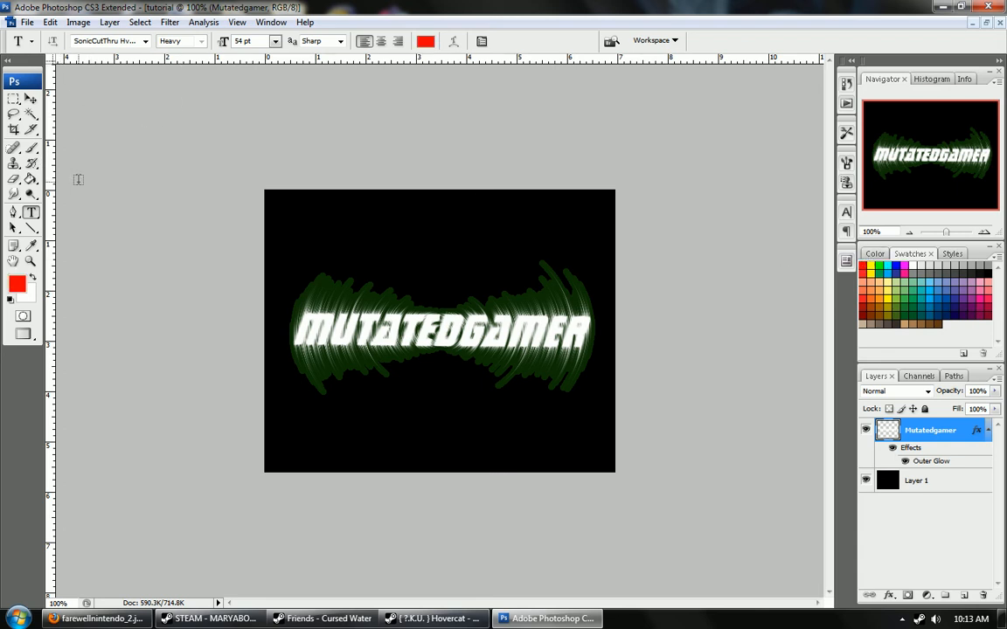
click(33, 149)
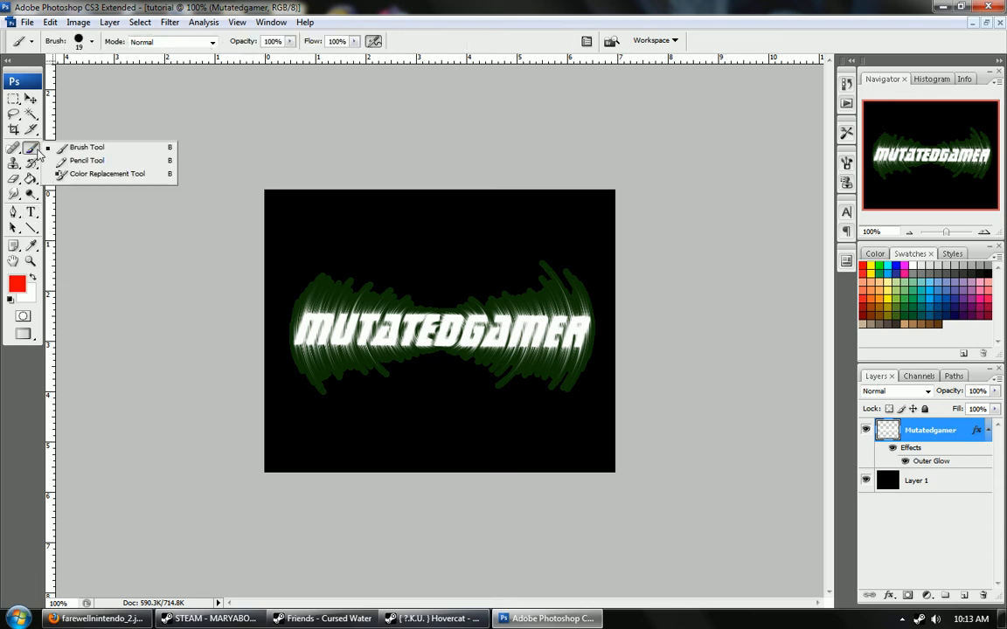
click(87, 147)
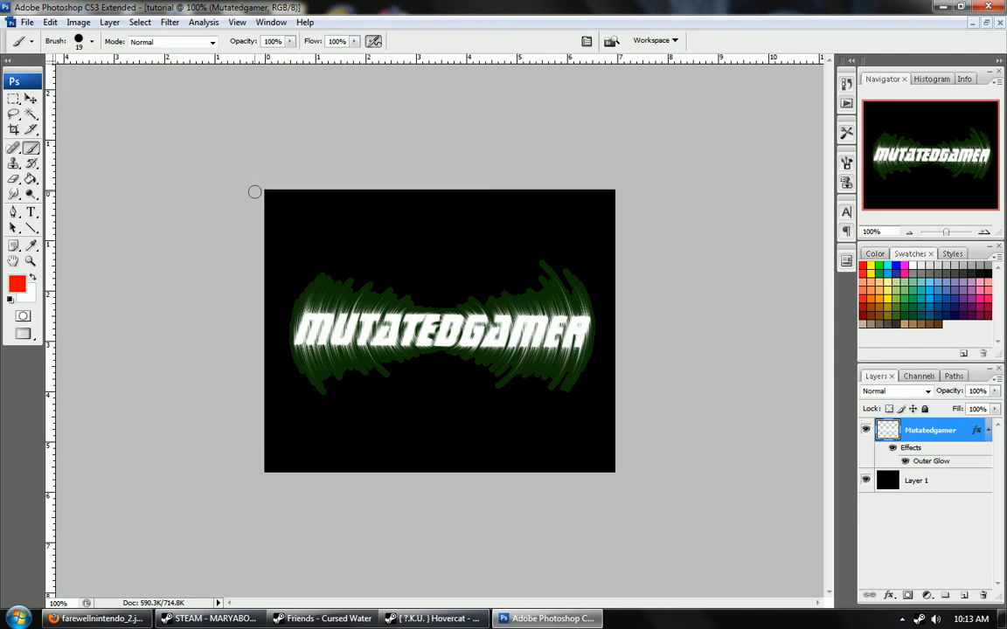
drag(247, 194, 336, 208)
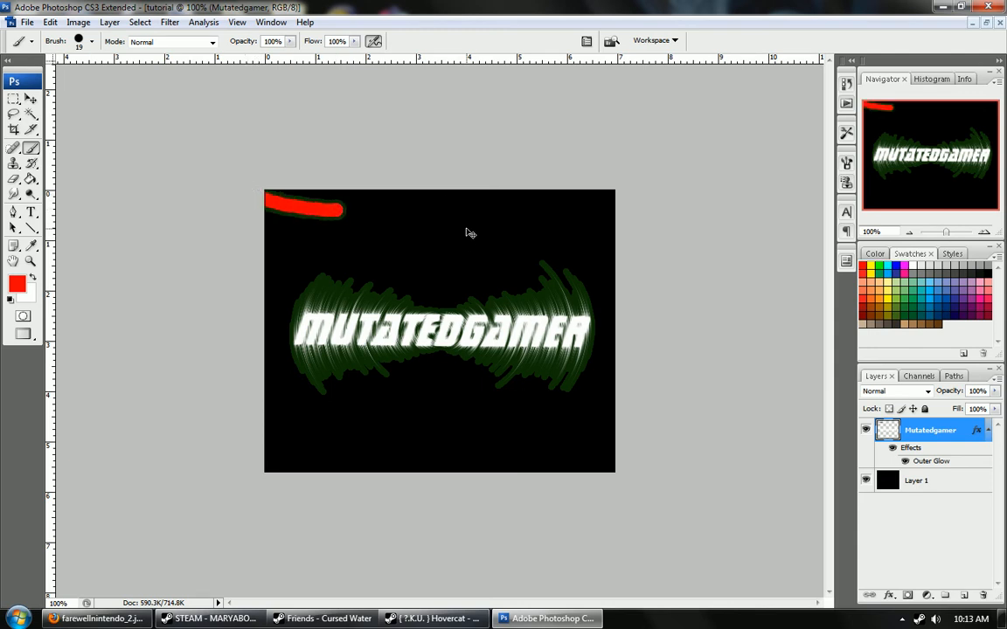
key(ctrl+z)
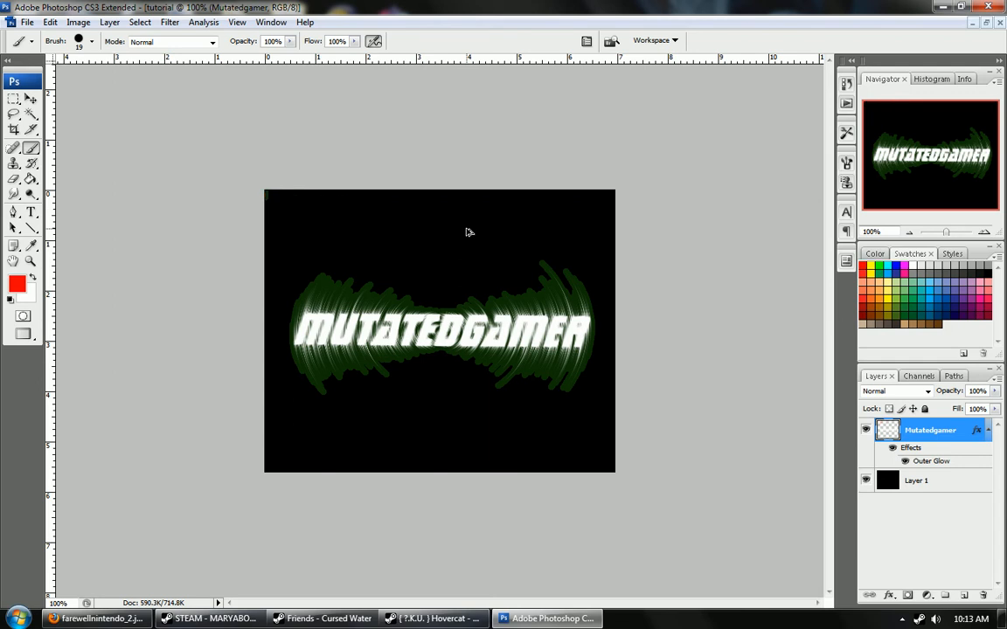
click(964, 595)
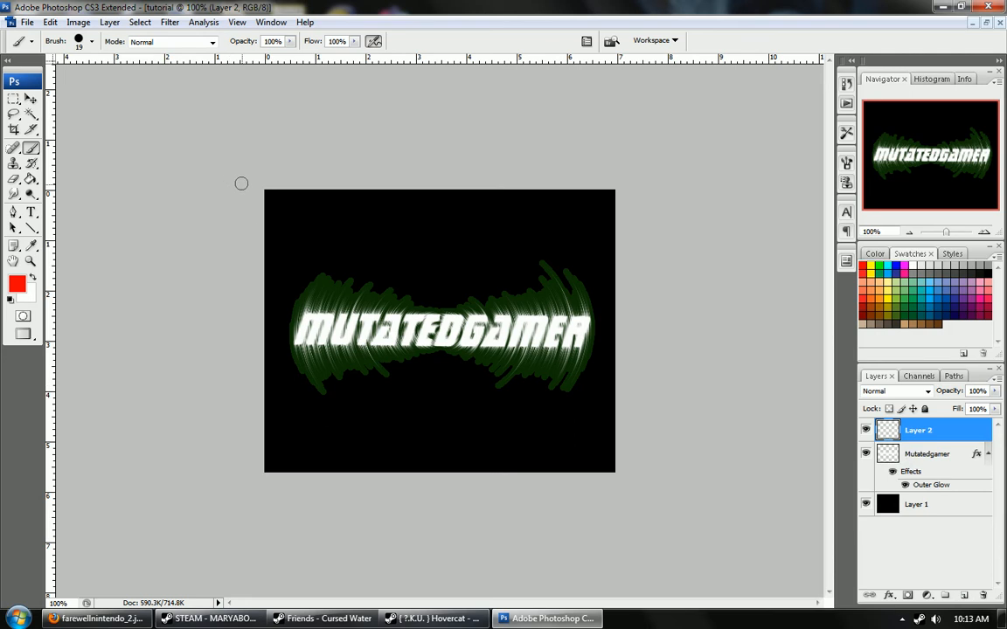
mouse_move(247, 197)
mouse_down()
mouse_move(563, 216)
mouse_move(645, 209)
mouse_move(357, 179)
mouse_move(265, 174)
mouse_move(261, 189)
mouse_move(302, 198)
mouse_move(393, 178)
mouse_move(310, 173)
mouse_move(310, 182)
mouse_move(557, 208)
mouse_move(407, 204)
mouse_move(608, 191)
mouse_move(490, 203)
mouse_move(173, 183)
mouse_up()
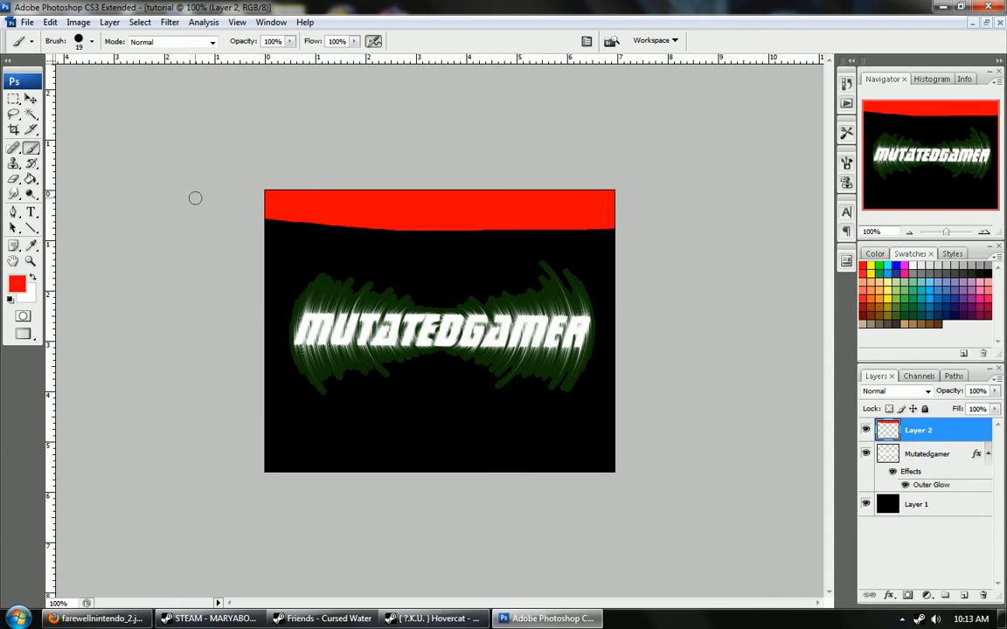
- Distort the red band with a sine Wave filter using 52 generators, wavelength 1 to 188, amplitude 6 to 6, and scale 100% horizontal, 72% vertical
click(166, 23)
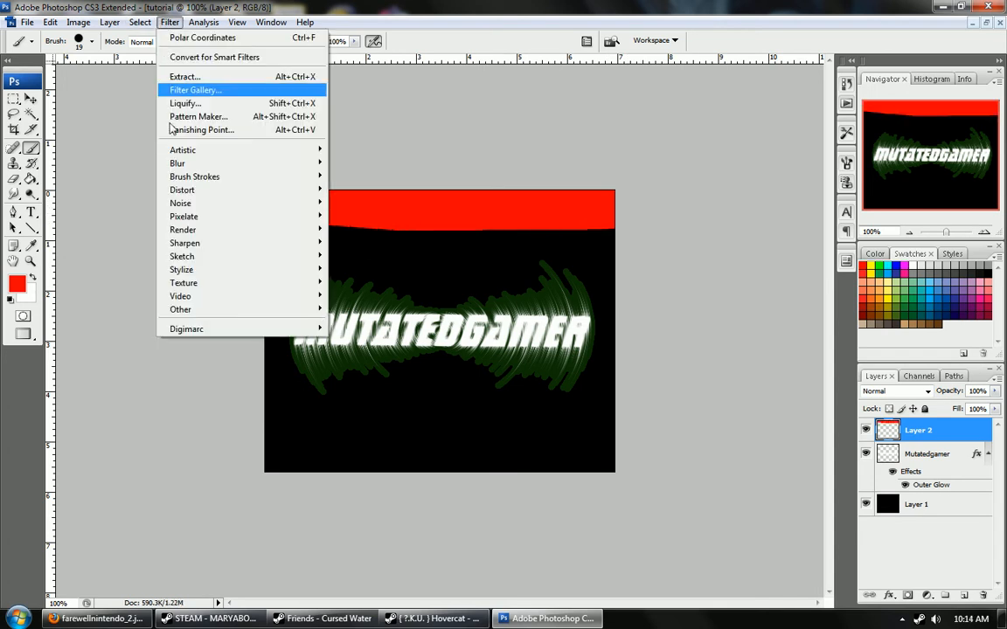
mouse_move(218, 190)
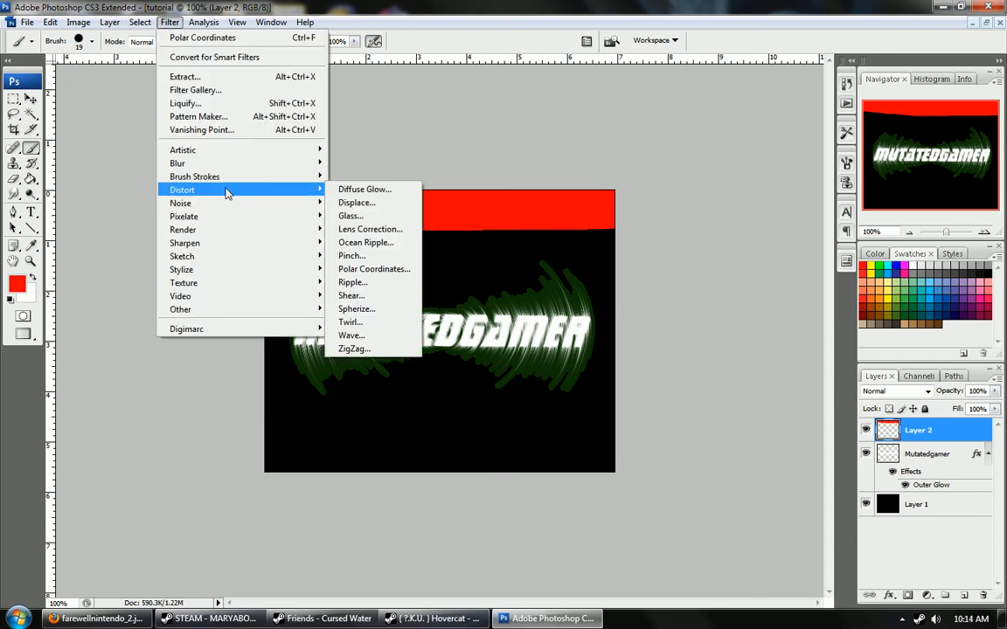
click(371, 336)
drag(487, 129, 714, 151)
drag(700, 358, 639, 367)
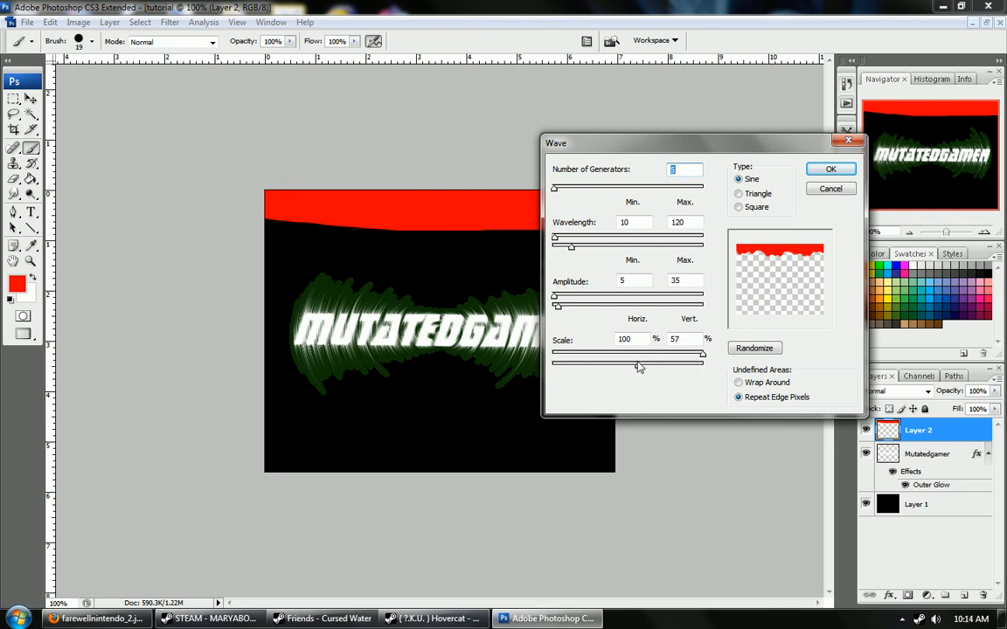
mouse_move(560, 311)
mouse_down()
mouse_move(578, 312)
mouse_move(551, 302)
mouse_up()
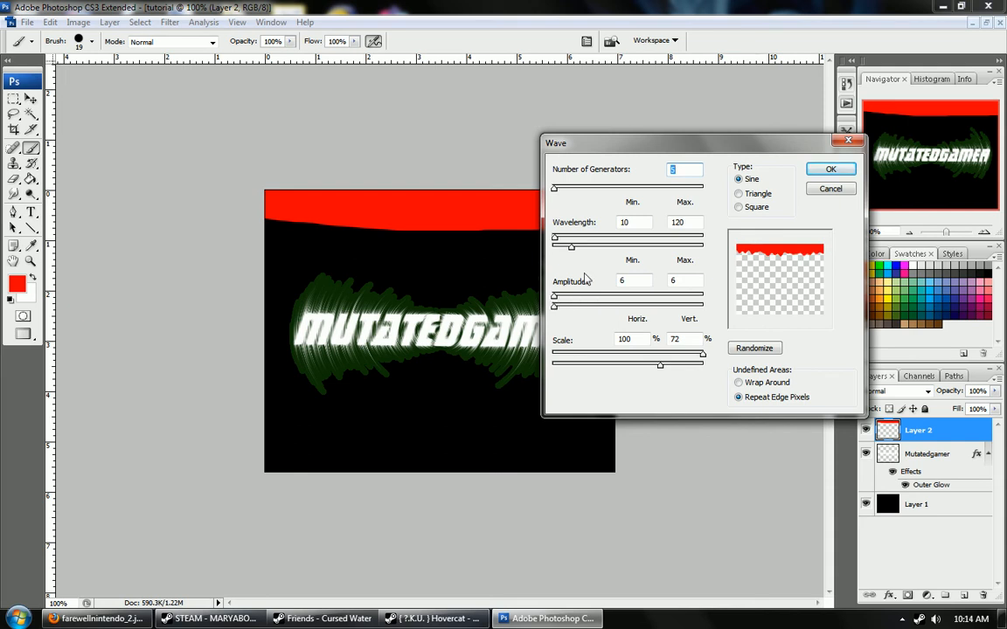
drag(561, 245, 569, 246)
mouse_move(575, 248)
mouse_down()
mouse_move(593, 248)
mouse_move(558, 240)
mouse_move(581, 251)
mouse_up()
mouse_move(558, 193)
mouse_down()
mouse_move(575, 193)
mouse_move(542, 197)
mouse_move(564, 196)
mouse_up()
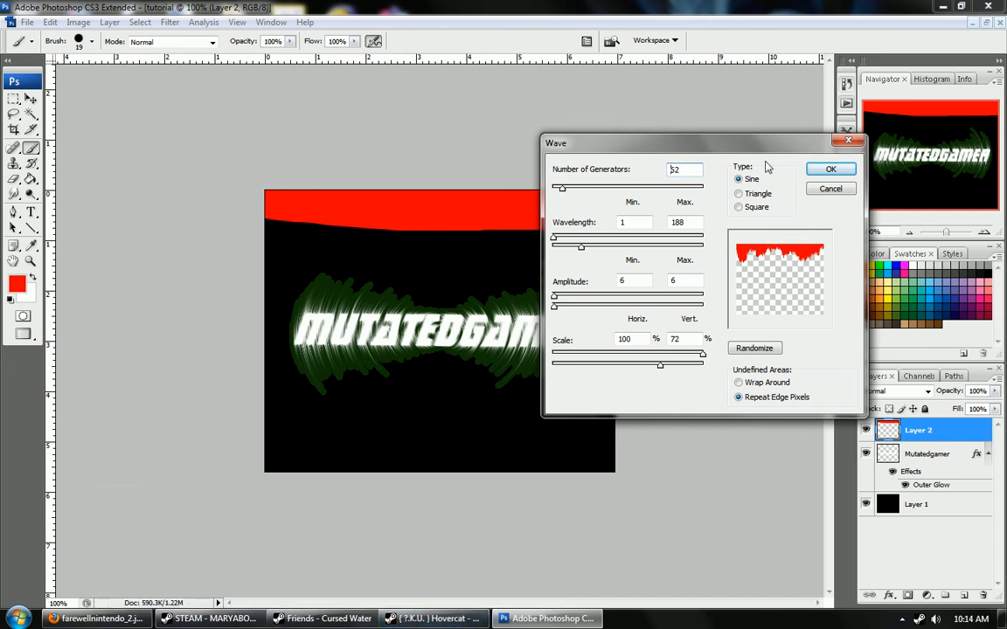
click(829, 169)
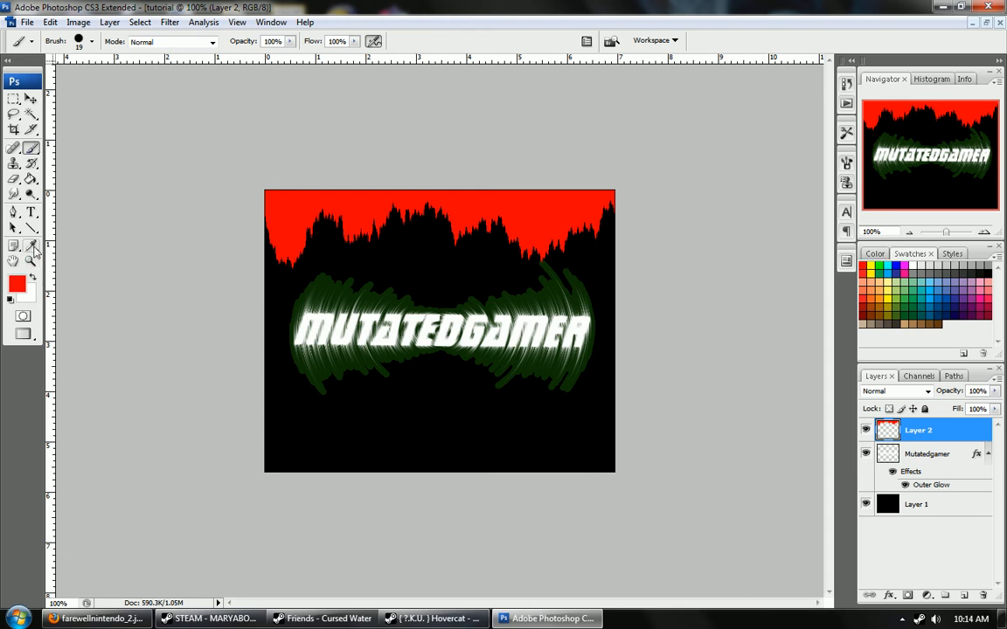
- On a new layer, brush two curved strokes below the text in the dark green sampled from its glow
click(964, 595)
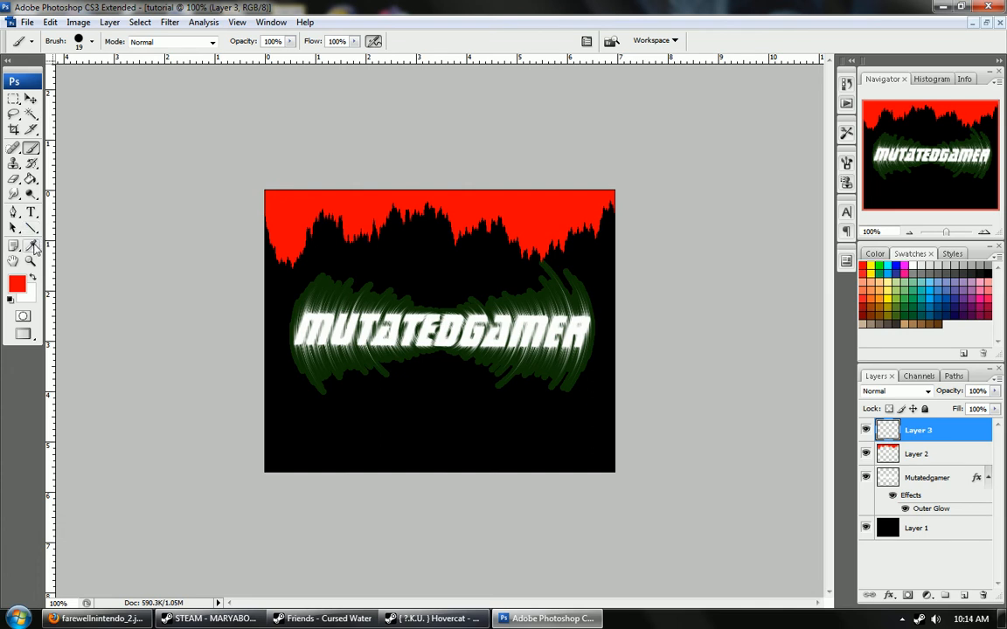
click(31, 247)
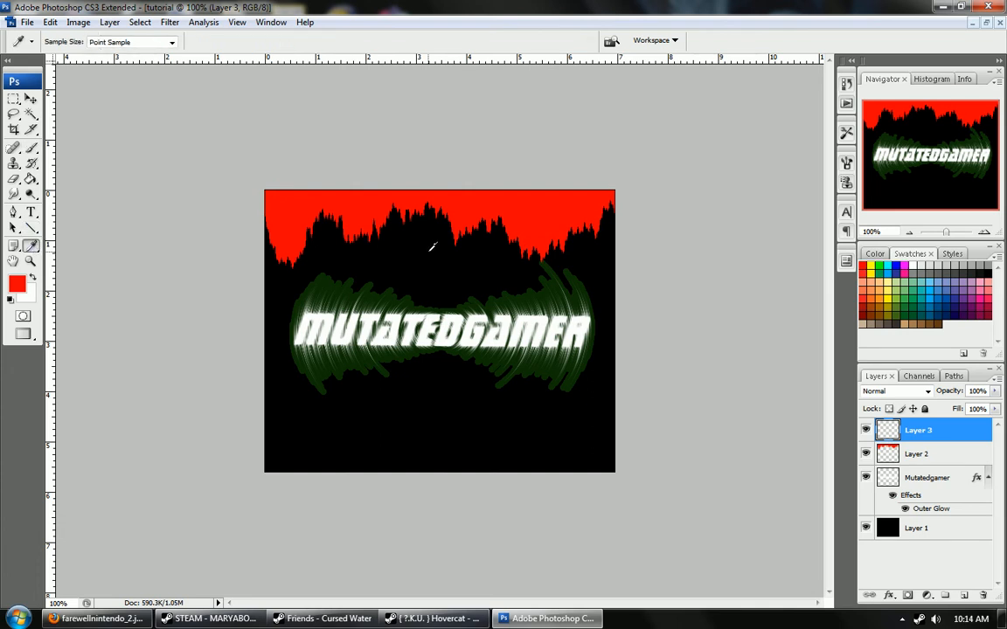
right_click(29, 248)
click(62, 246)
click(330, 275)
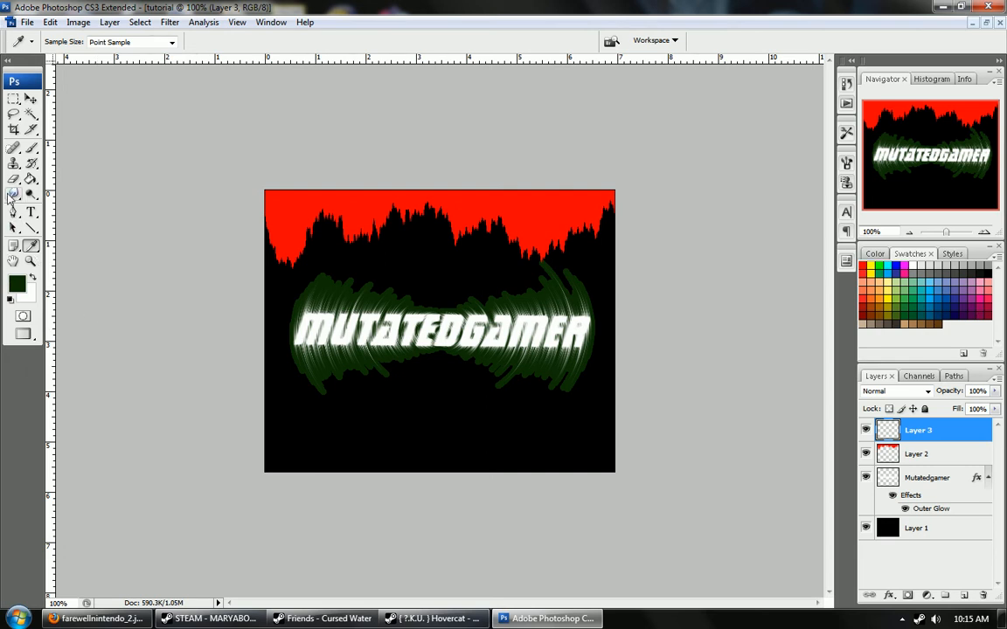
click(30, 149)
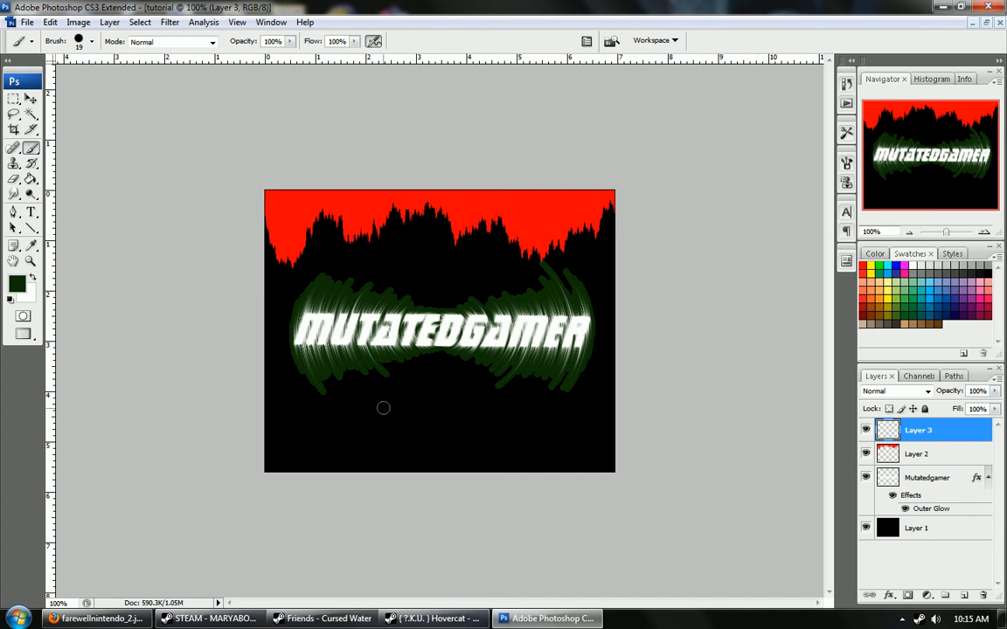
mouse_move(428, 396)
mouse_down()
mouse_move(377, 406)
mouse_move(330, 431)
mouse_move(298, 472)
mouse_up()
mouse_move(374, 463)
mouse_down()
mouse_move(456, 448)
mouse_move(422, 459)
mouse_move(477, 434)
mouse_move(463, 442)
mouse_move(483, 415)
mouse_up()
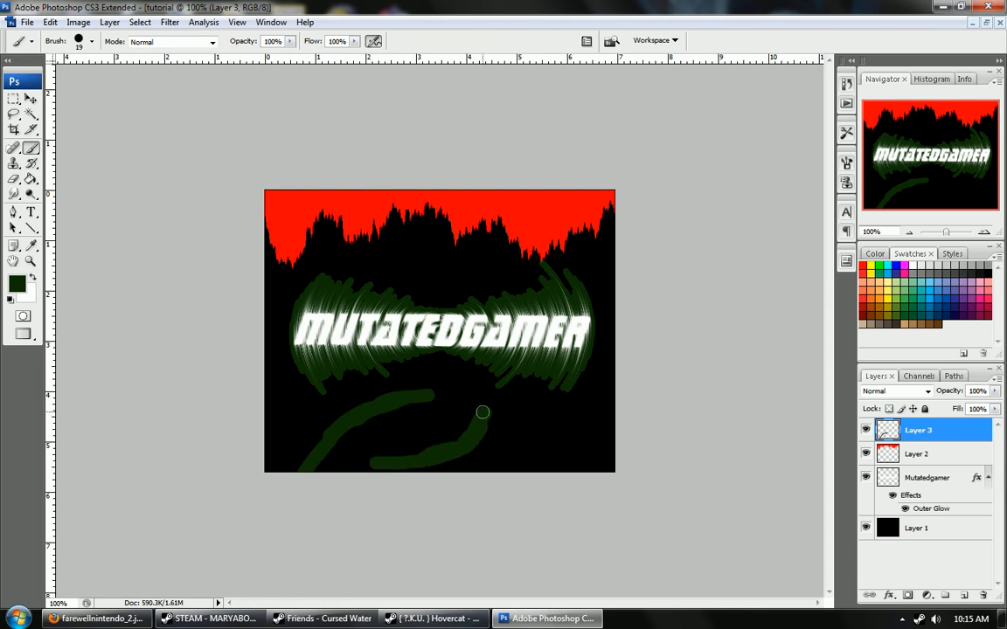
- Distort the green strokes with the Twirl filter at an angle of -447°
click(166, 22)
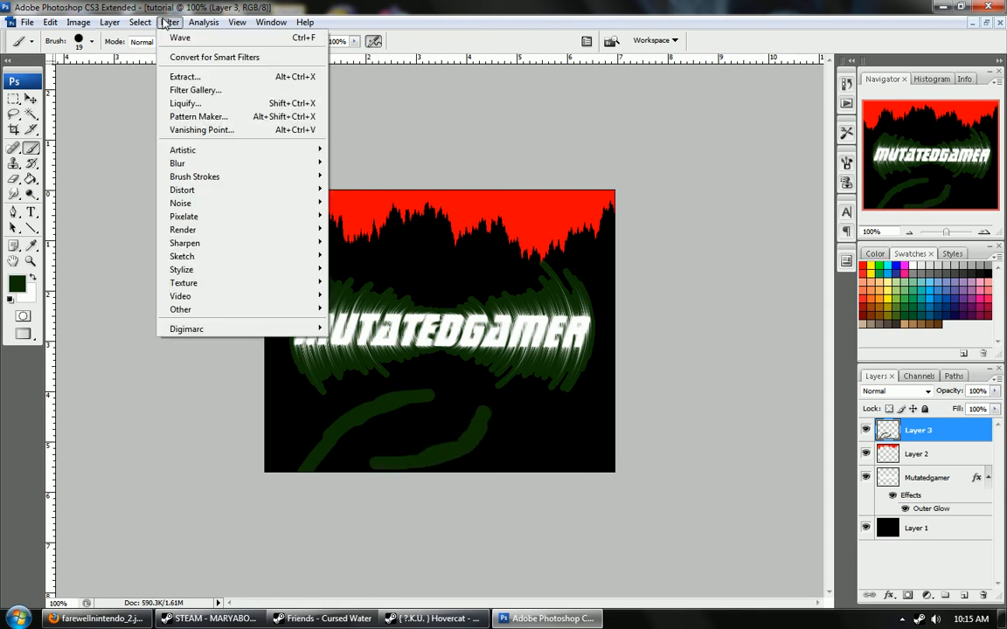
mouse_move(200, 195)
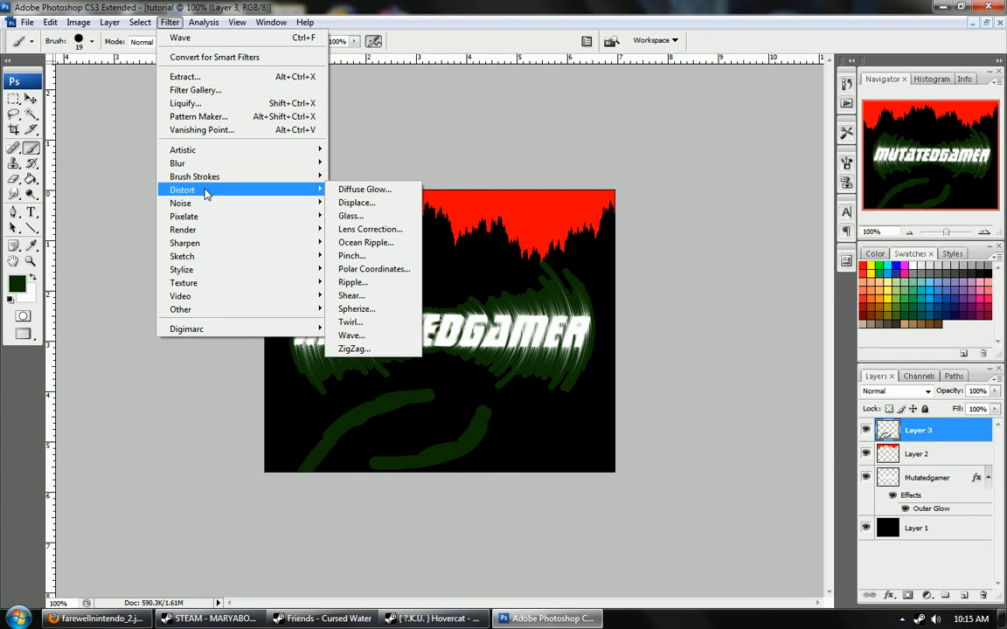
click(350, 323)
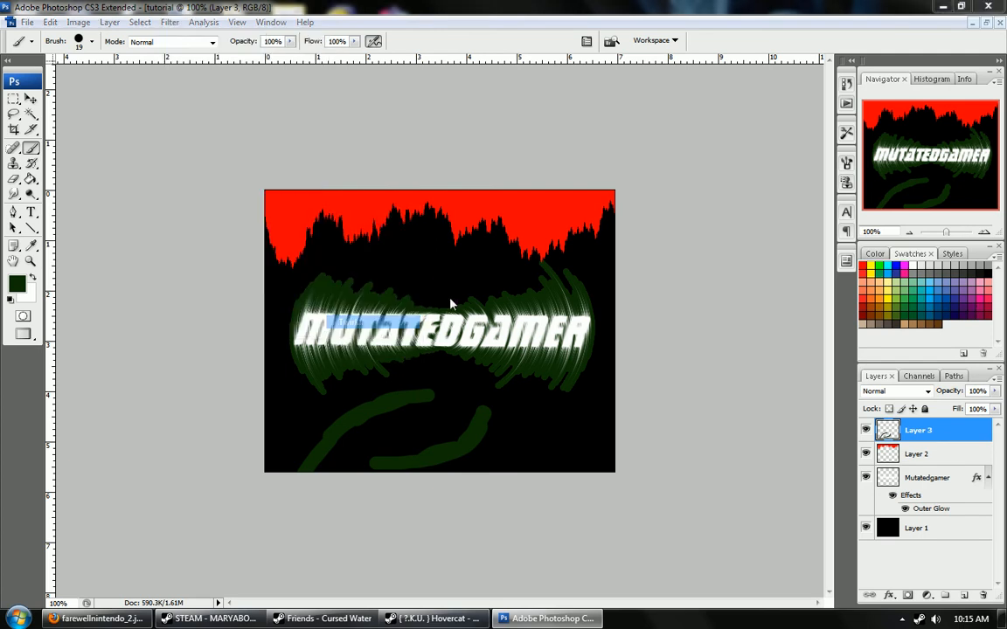
drag(569, 146, 697, 150)
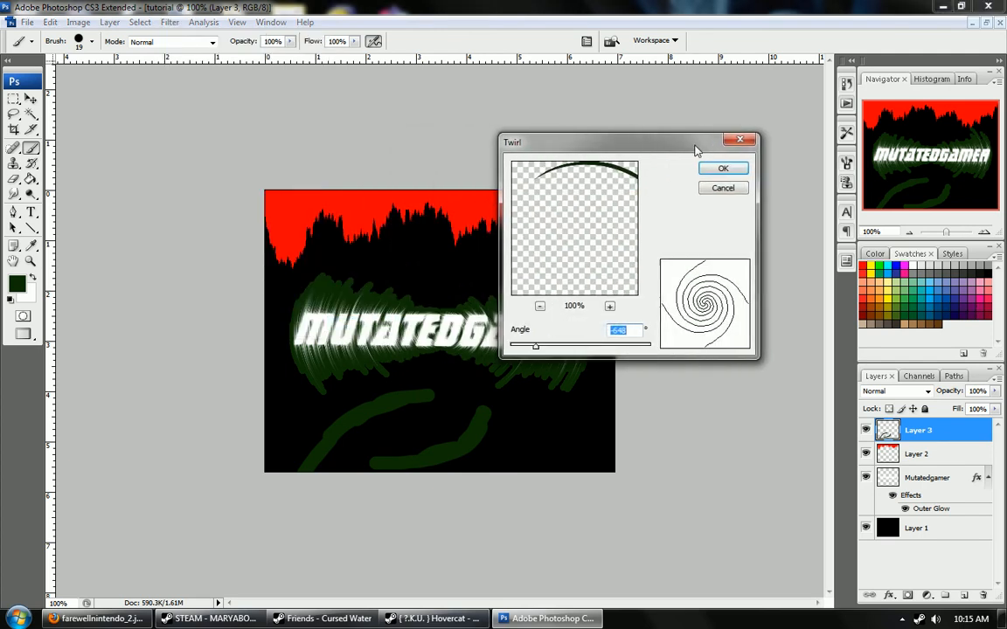
click(540, 308)
mouse_move(535, 348)
mouse_down()
mouse_move(583, 349)
mouse_move(550, 348)
mouse_up()
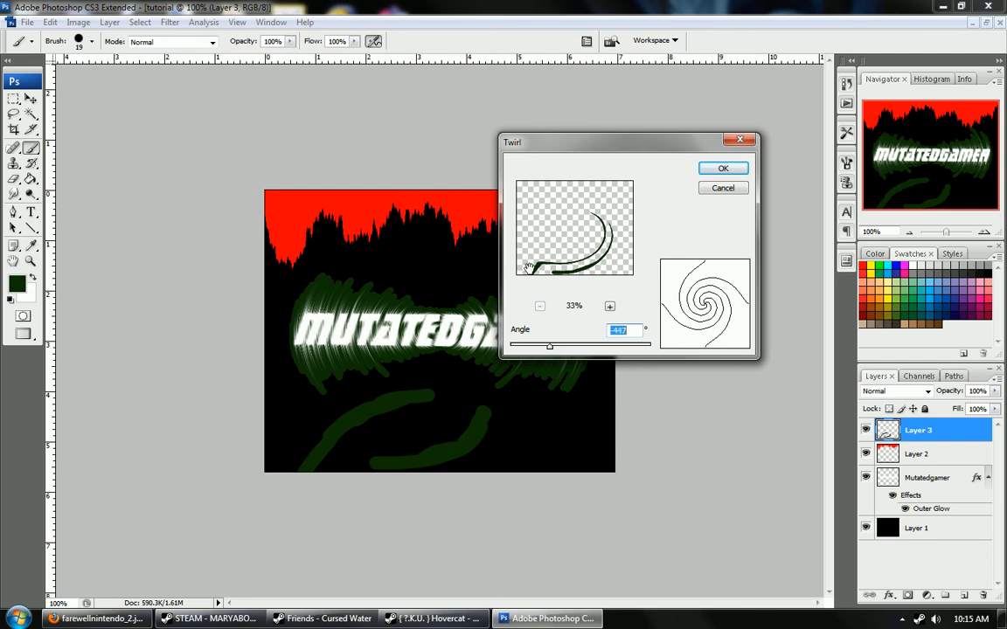
click(717, 169)
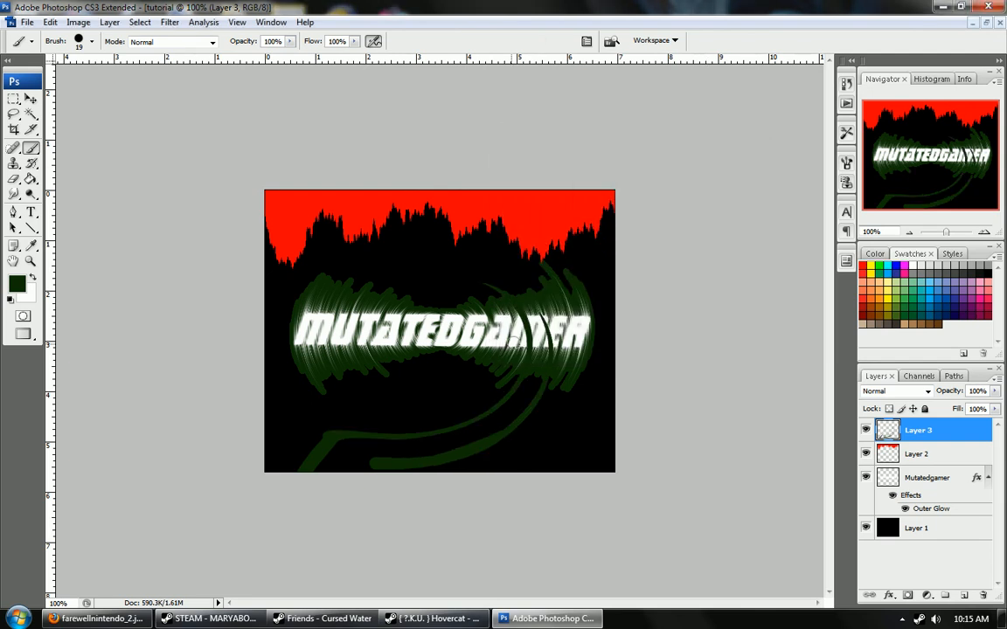
- Rotate the twirled green strokes to about -168.1° with Free Transform and move them to the canvas's lower-right area, below the text
right_click(929, 429)
click(831, 7)
key(ctrl+t)
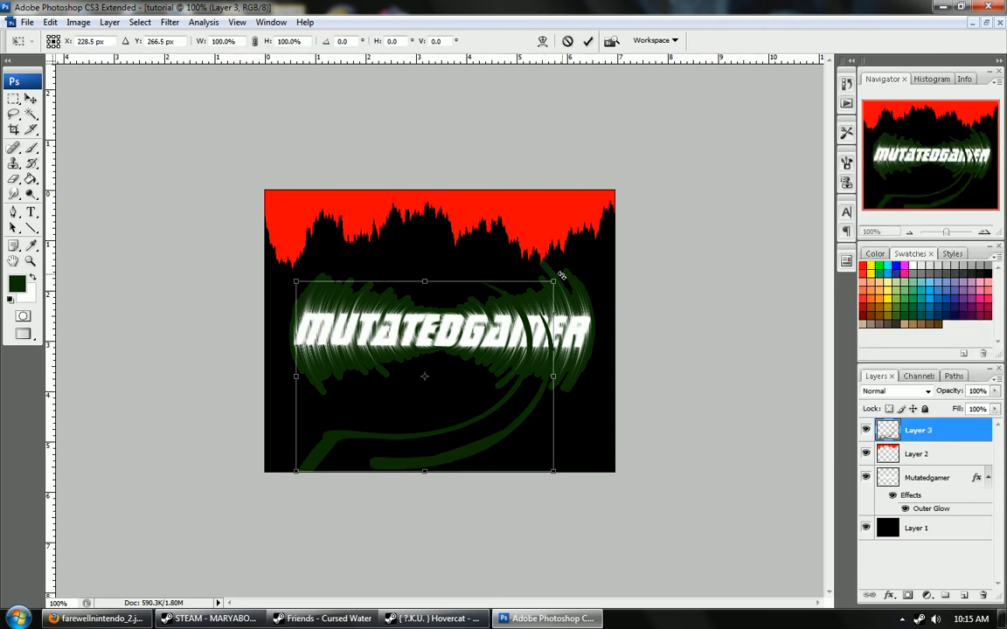
drag(554, 267, 209, 476)
drag(492, 365, 545, 463)
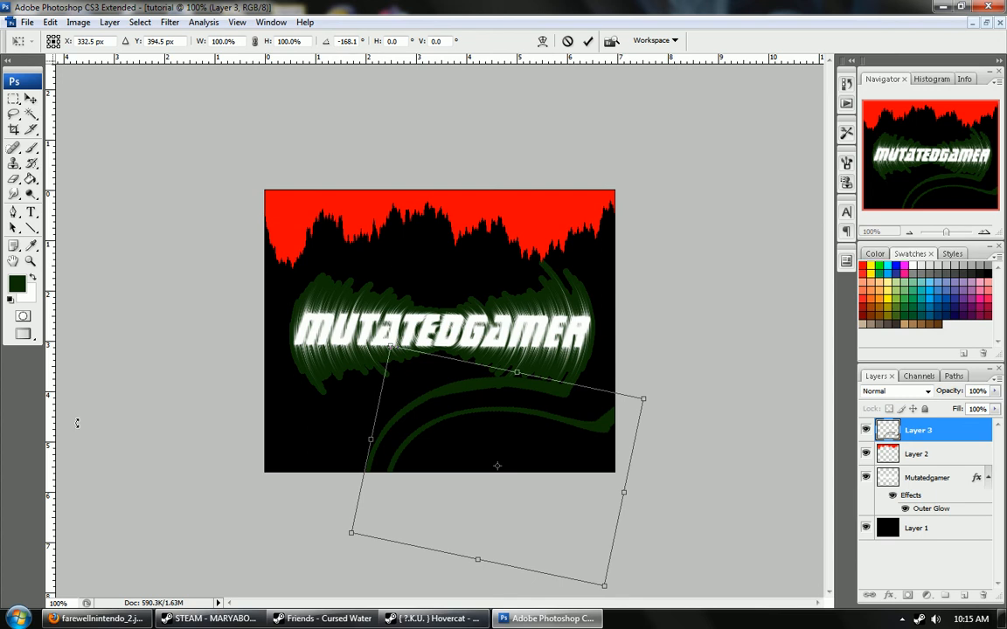
mouse_move(210, 618)
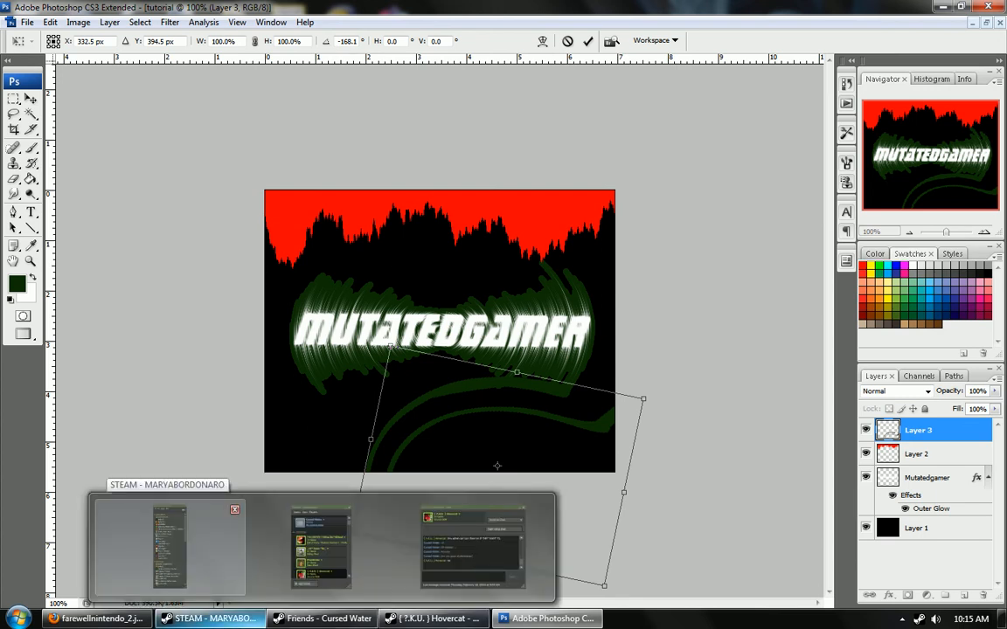
drag(497, 443, 518, 450)
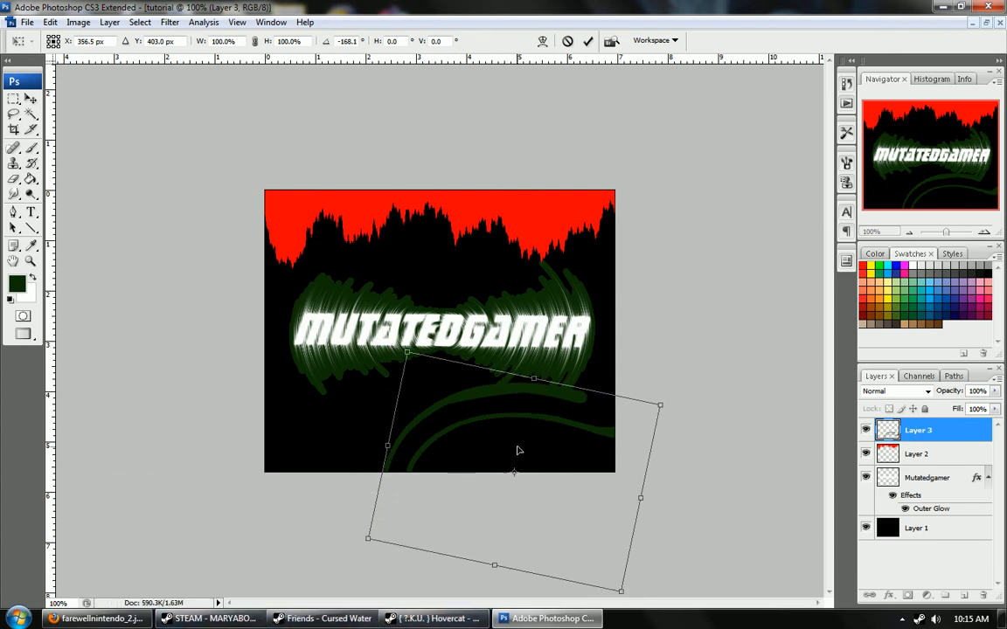
key(Right)
key(Right)
key(Right)
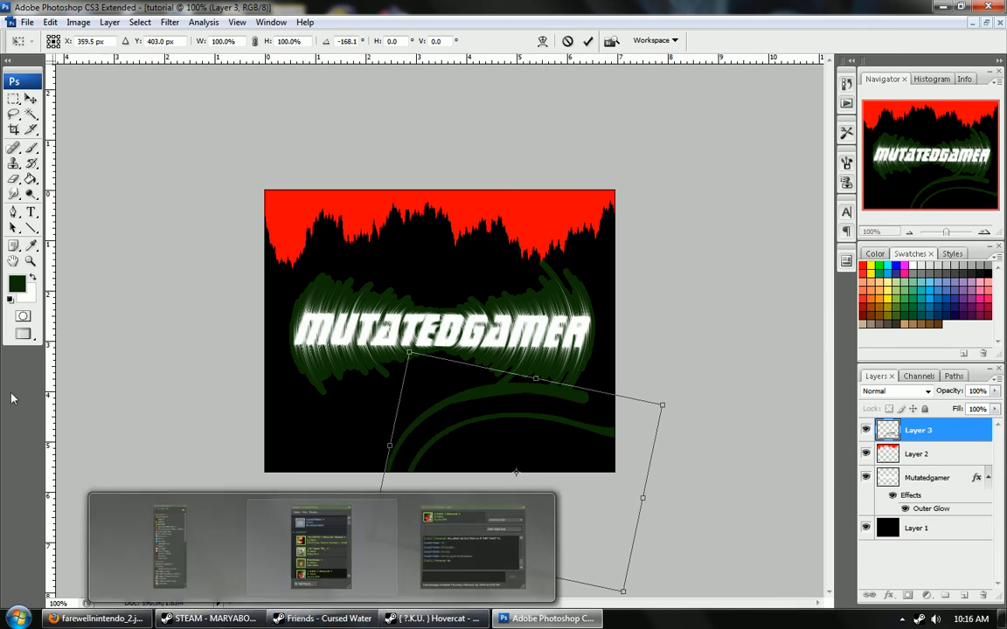
mouse_move(137, 598)
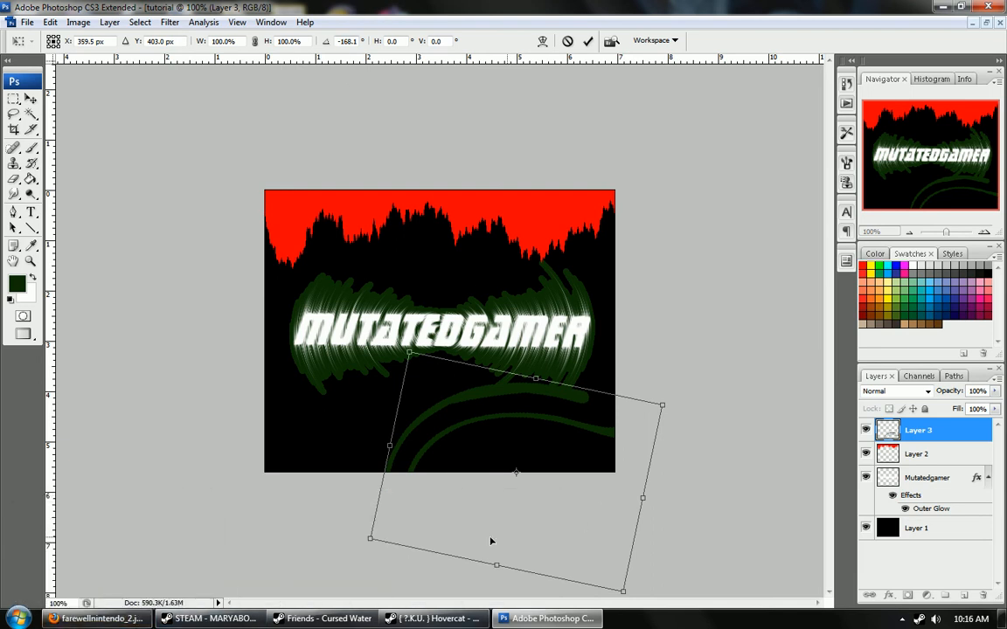
- Switch to Firefox, open the full-size GameCube controller image from the image result and copy it
click(98, 619)
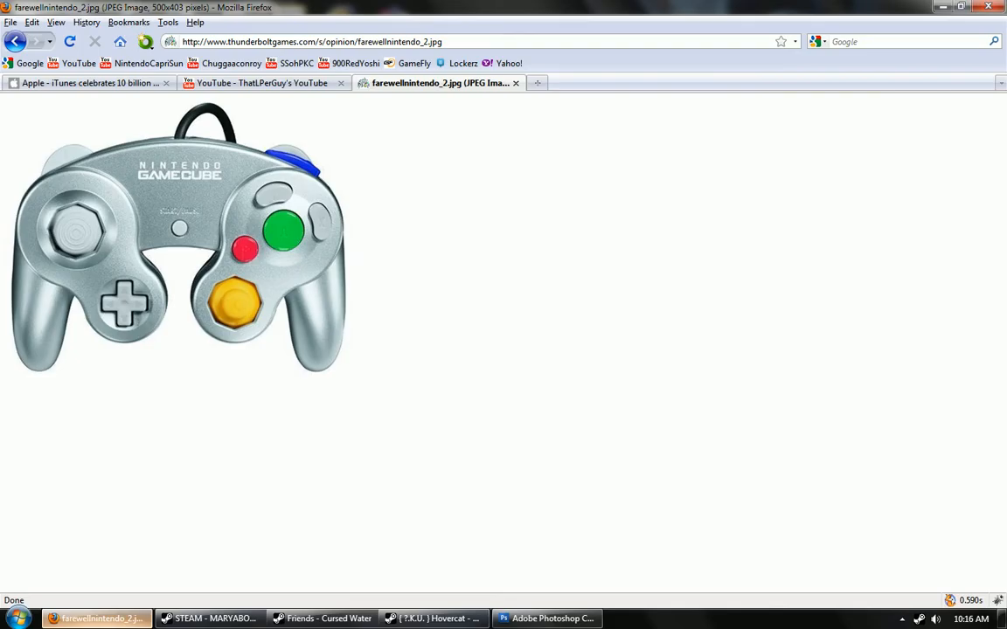
click(138, 294)
click(14, 43)
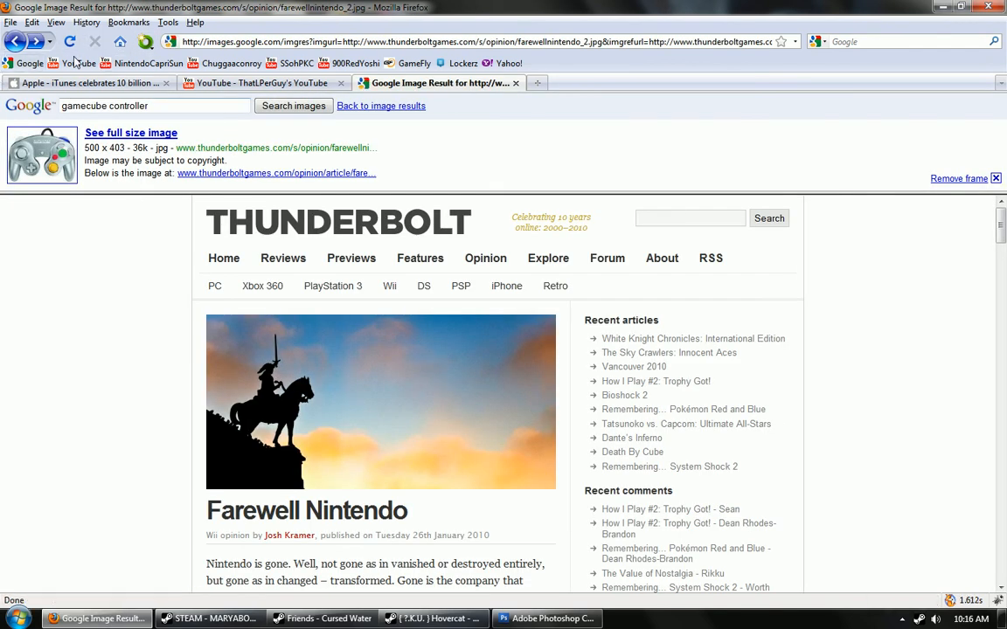
click(18, 41)
click(11, 42)
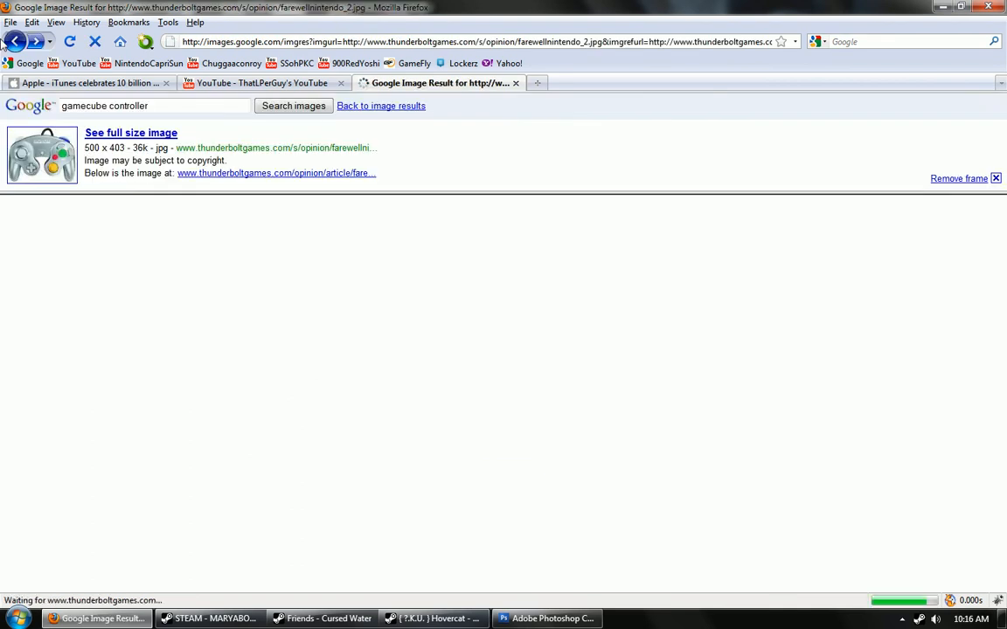
click(10, 42)
click(815, 296)
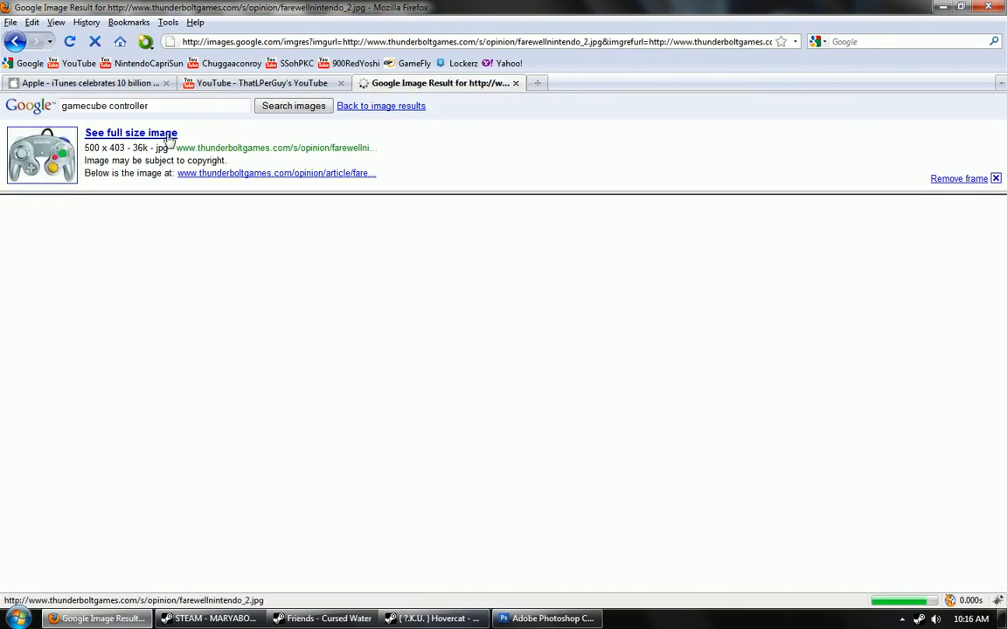
click(171, 132)
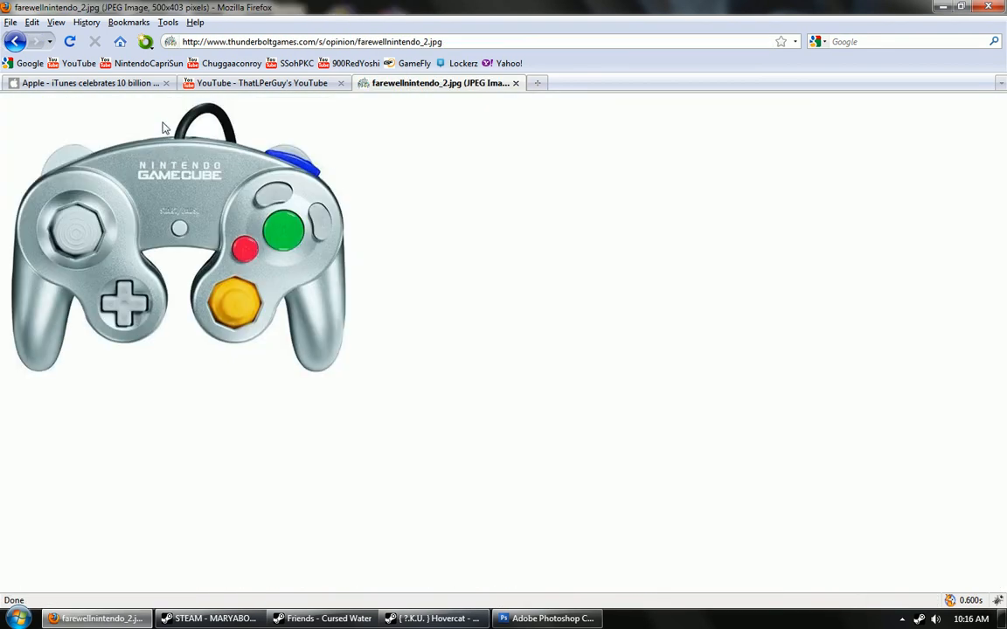
right_click(221, 224)
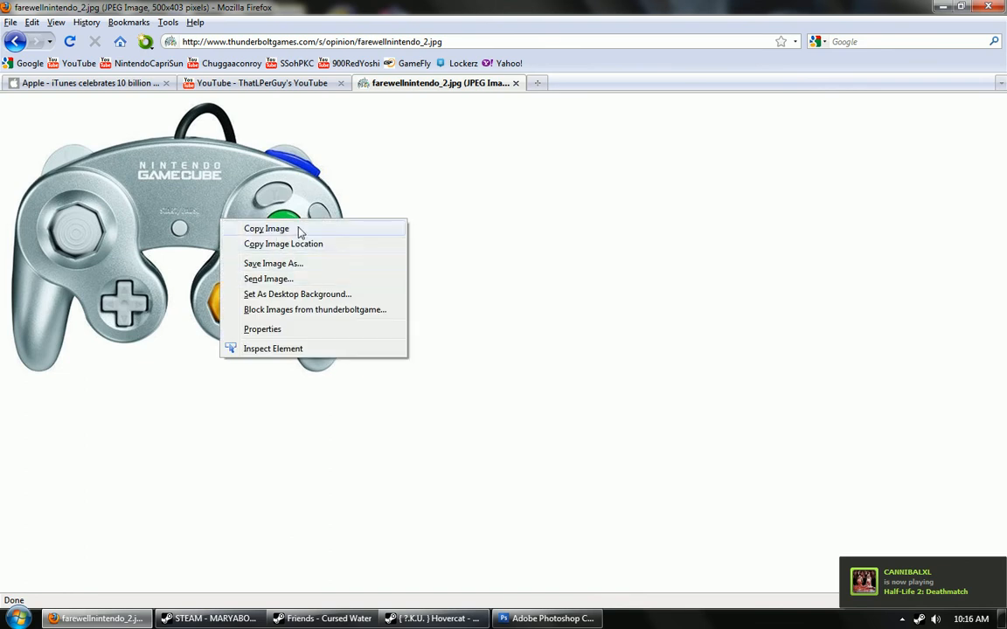
click(267, 229)
- Return to Photoshop, apply the green strokes' transform and paste the controller image on a new layer
click(548, 617)
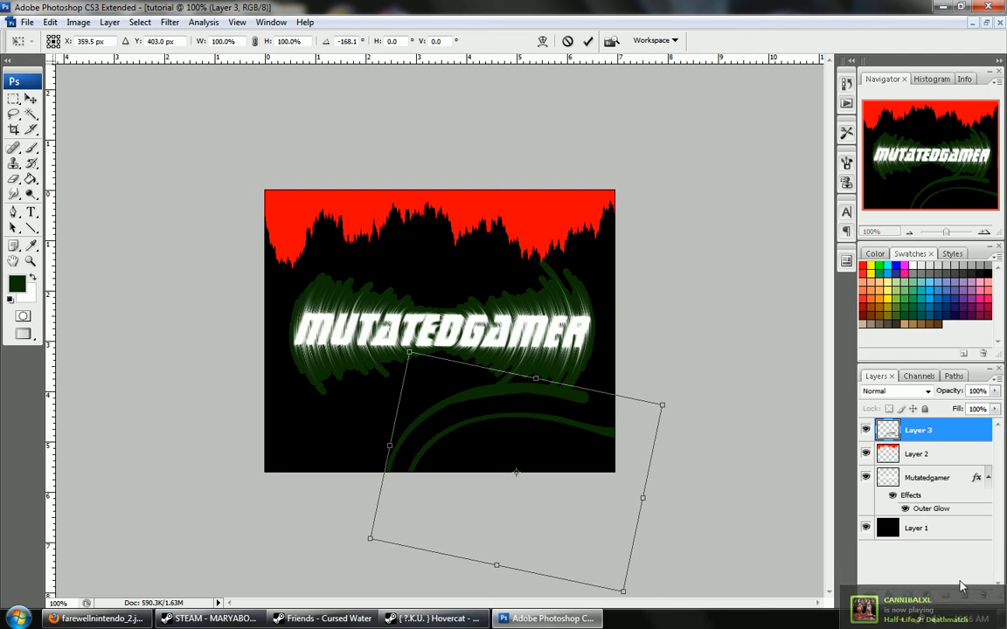
key(Return)
key(b)
click(965, 595)
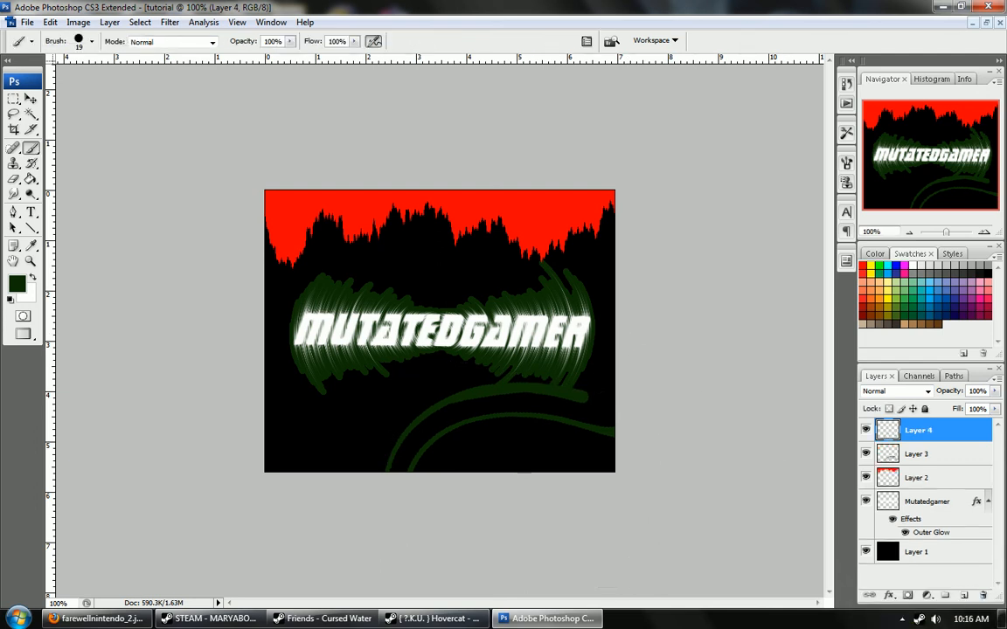
key(ctrl+v)
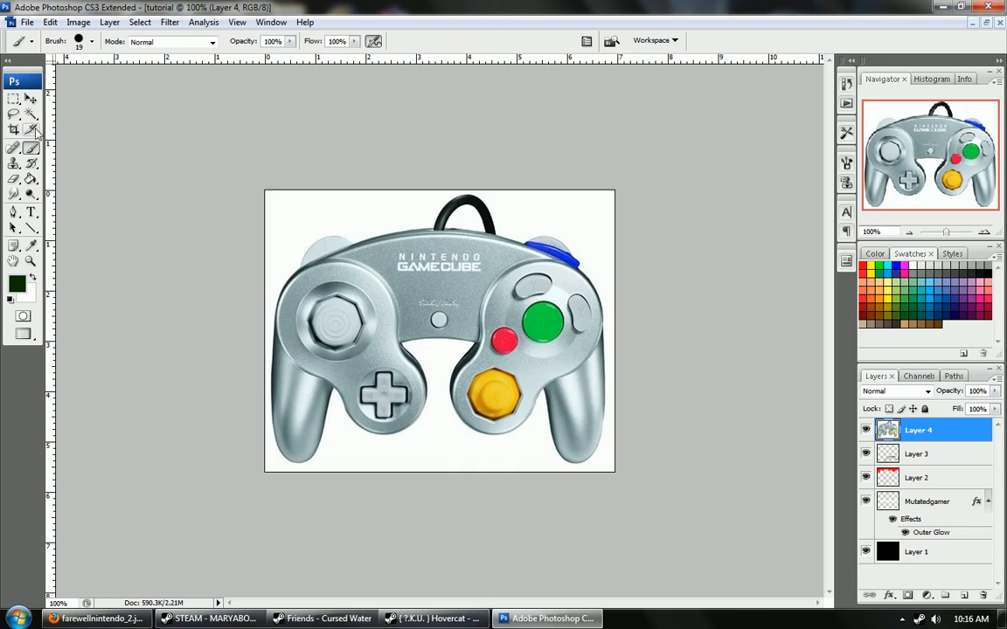
- Remove the controller image's white background with the Magic Wand, both around the controller and inside the cord loop
click(31, 114)
click(78, 129)
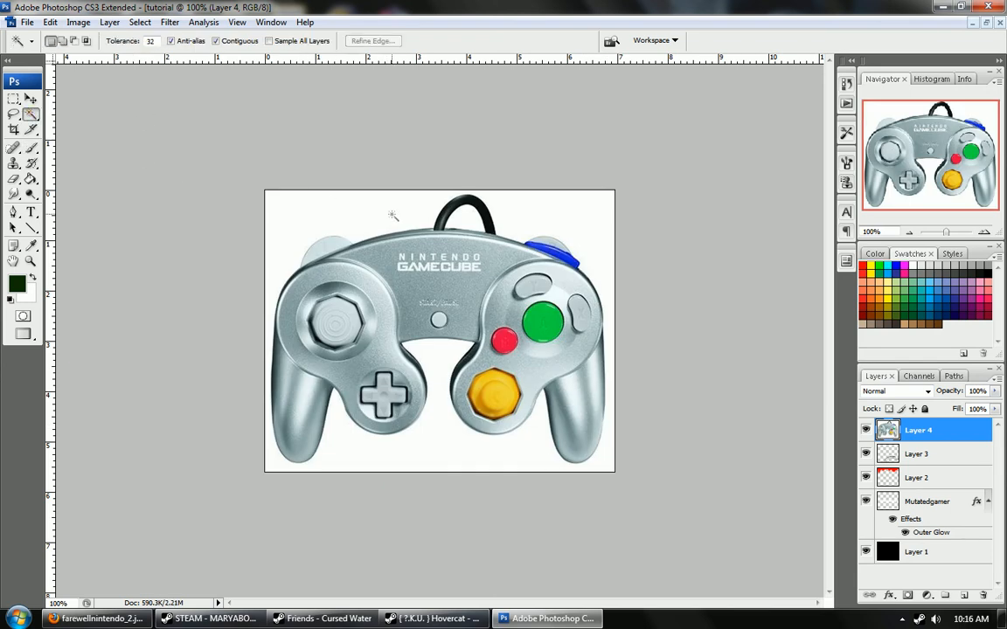
click(367, 201)
key(Delete)
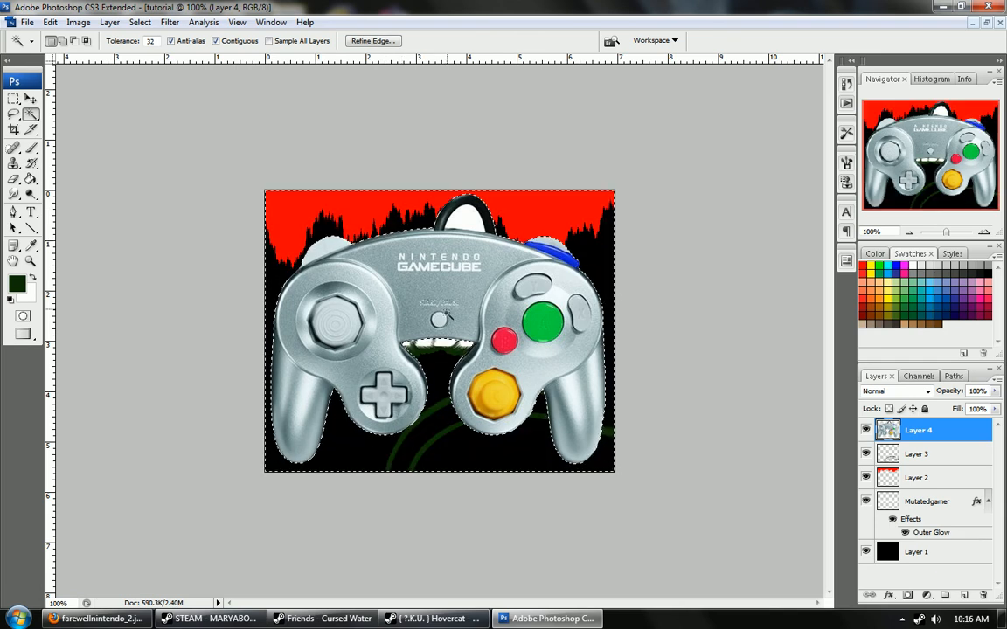
click(470, 225)
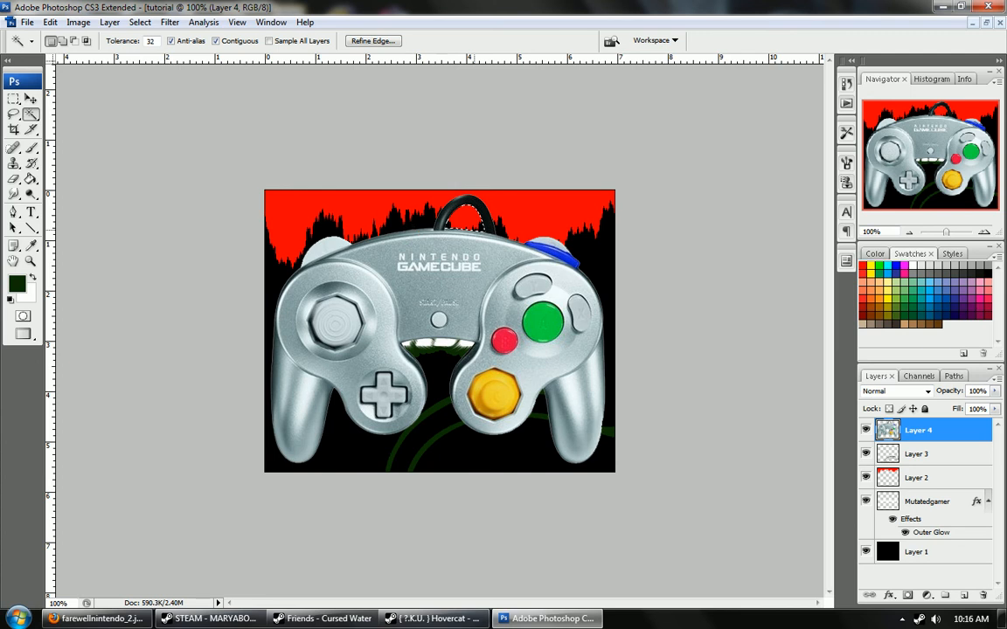
- Scale the controller to about 46% width and 36.5% height and move it below the right half of the text
key(ctrl+t)
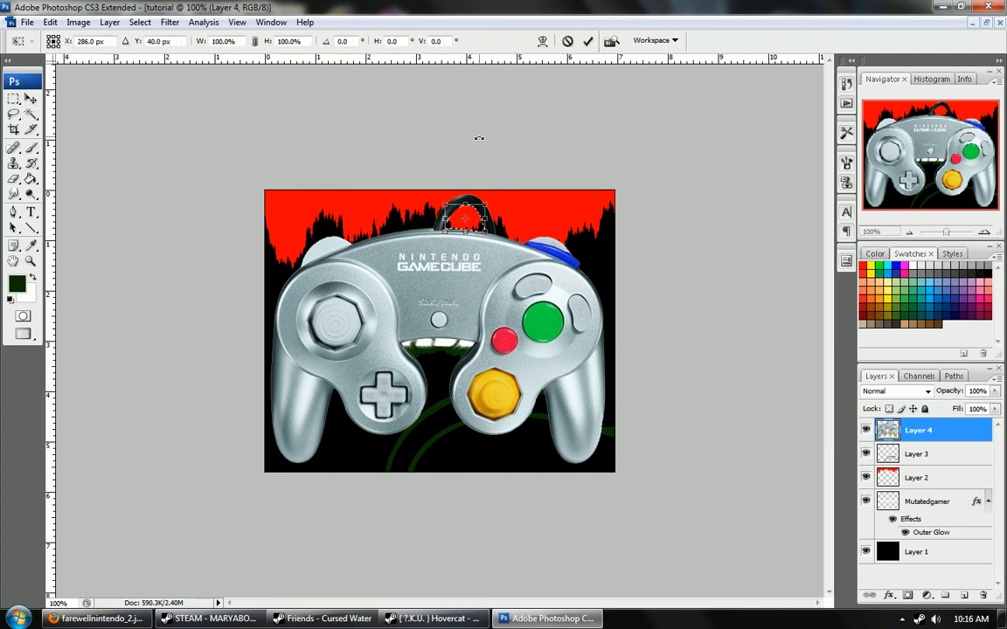
click(13, 98)
key(ctrl+t)
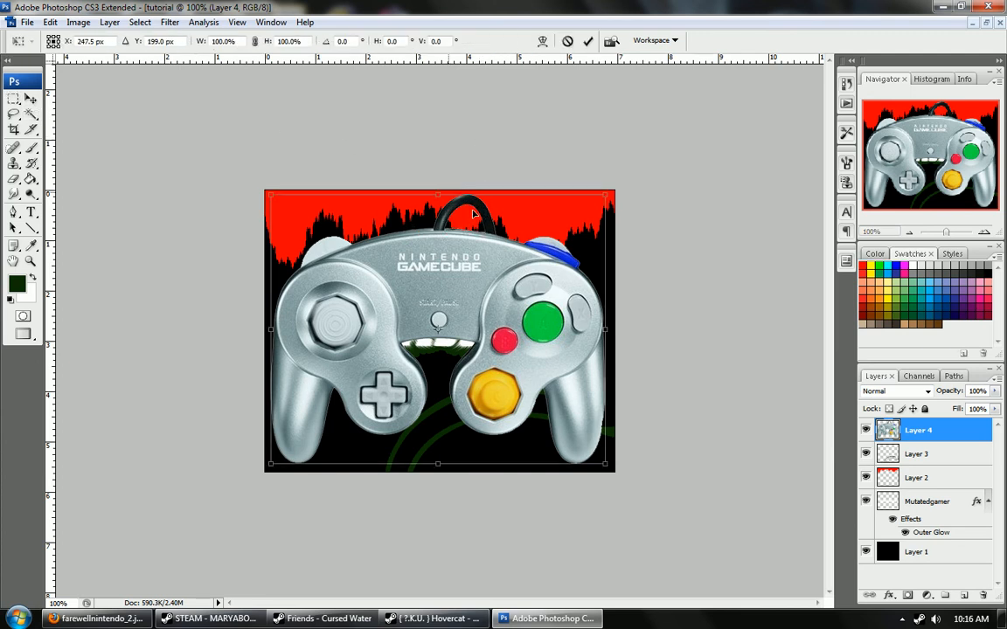
drag(605, 460, 485, 339)
drag(398, 266, 470, 345)
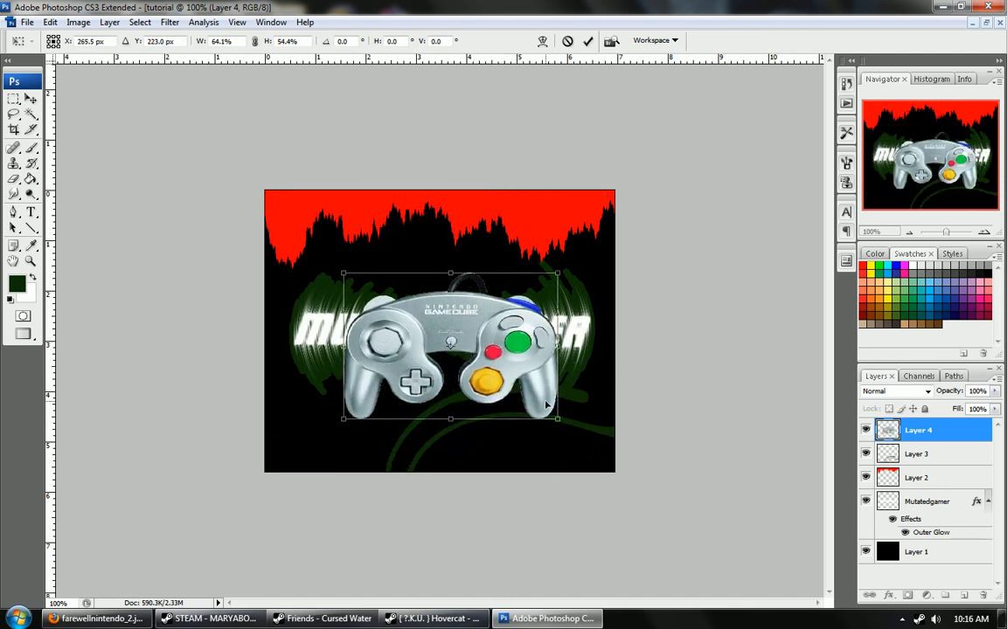
drag(556, 419, 498, 374)
drag(481, 350, 549, 440)
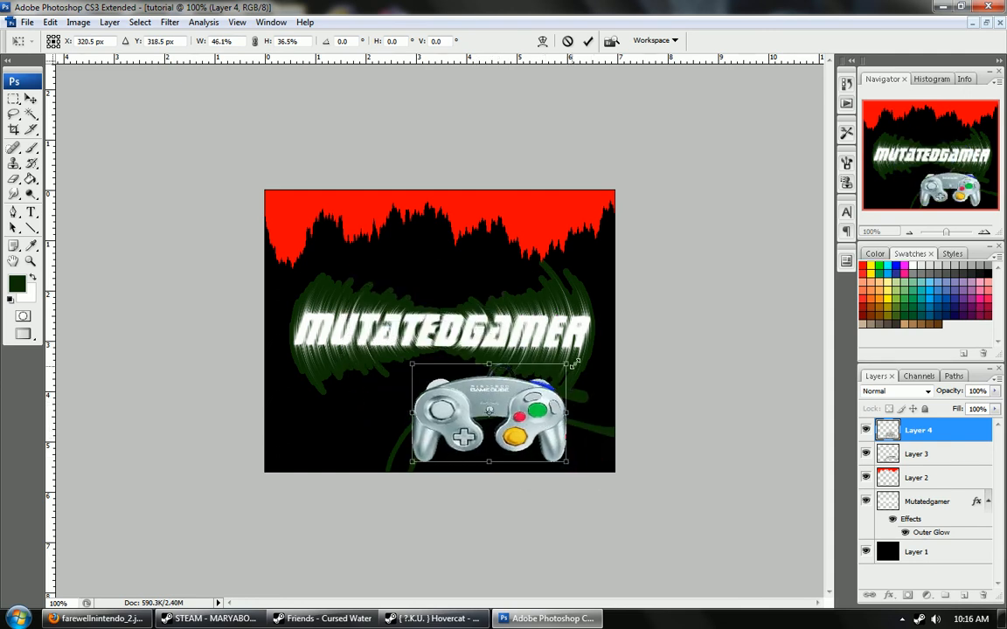
- Shrink the controller to about 33% width and 25% height, rotate it about -16.7° and place it over the green strokes, applying the transform
drag(569, 357, 562, 432)
drag(500, 417, 535, 418)
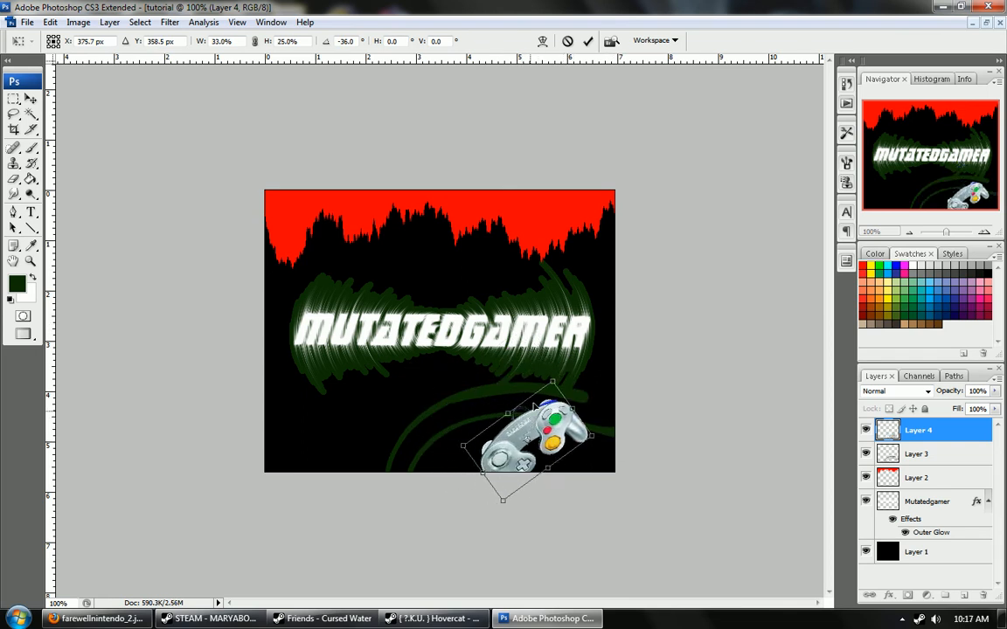
drag(549, 369, 578, 371)
drag(561, 429, 522, 425)
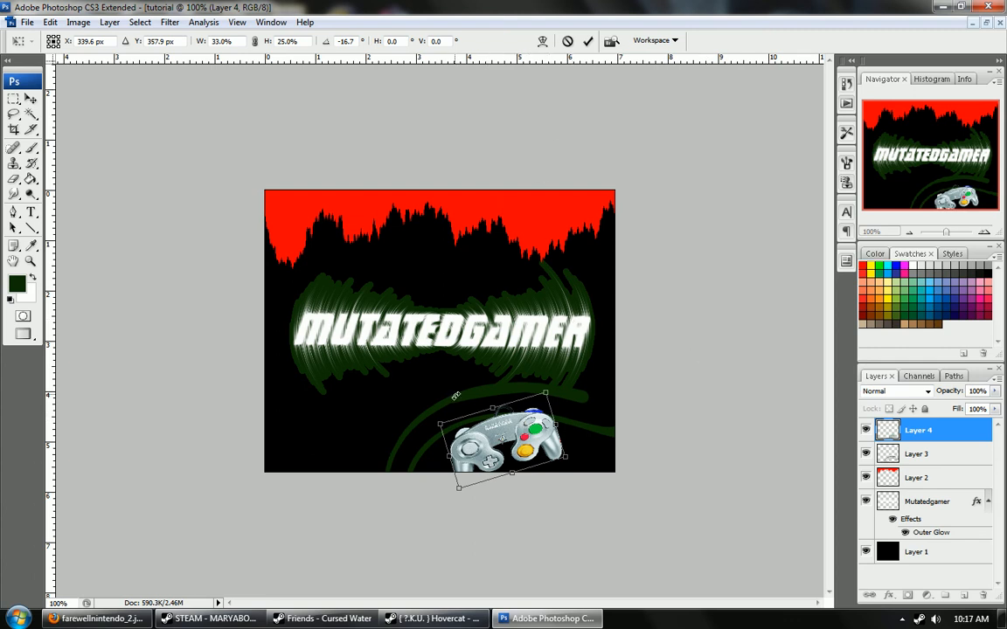
mouse_move(539, 449)
mouse_down()
mouse_move(483, 288)
mouse_move(560, 345)
mouse_move(489, 429)
mouse_move(531, 429)
mouse_move(532, 439)
mouse_up()
click(27, 22)
mouse_move(262, 22)
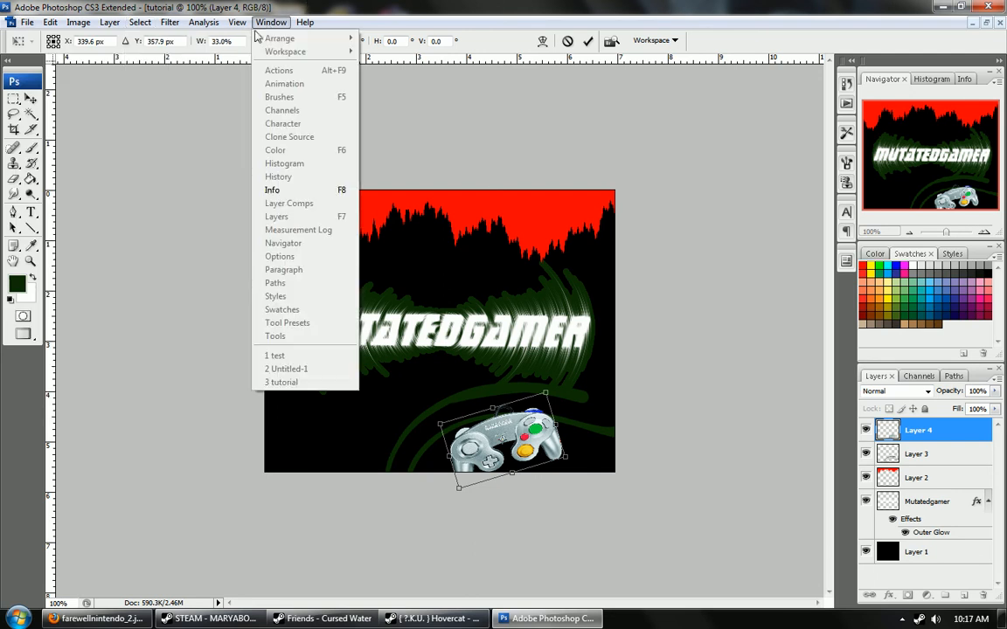
click(321, 7)
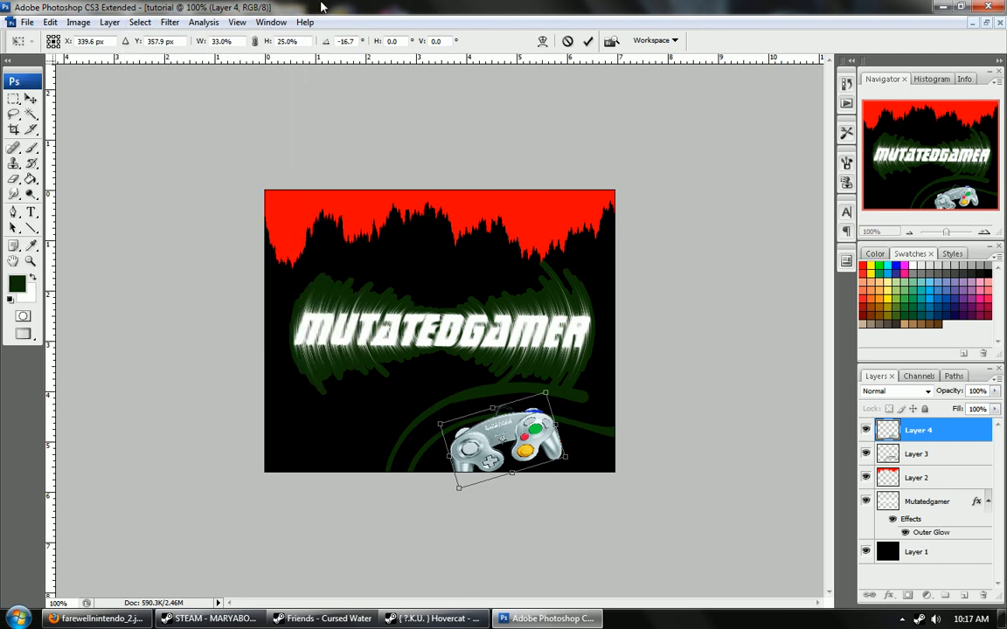
click(27, 21)
click(191, 9)
key(Return)
- Save the image to the Desktop as a JPEG named mutatedgamer
click(26, 23)
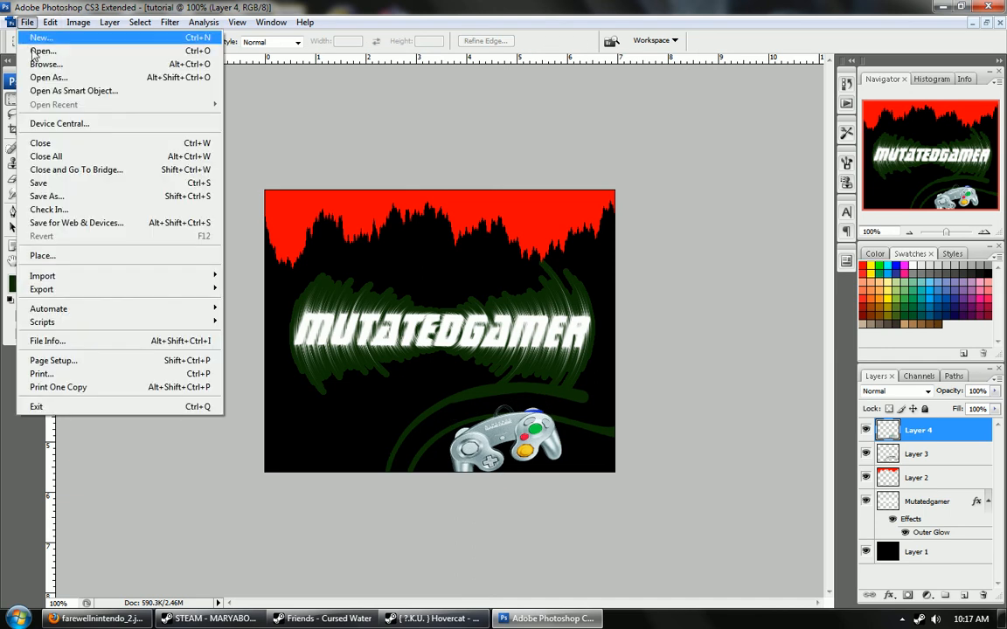
click(76, 200)
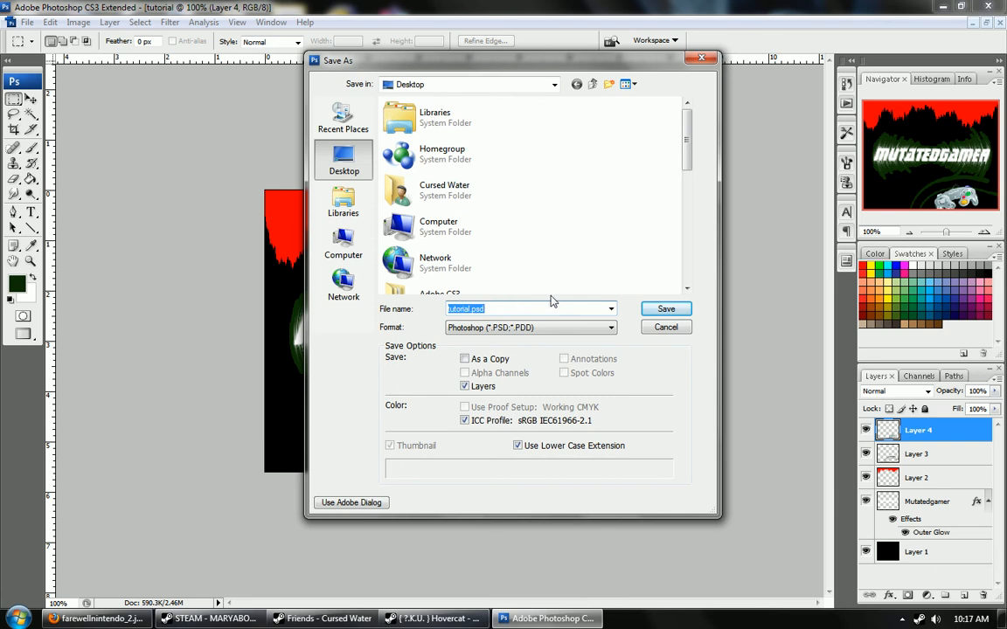
key(BackSpace)
text(mutatedgamer)
click(551, 329)
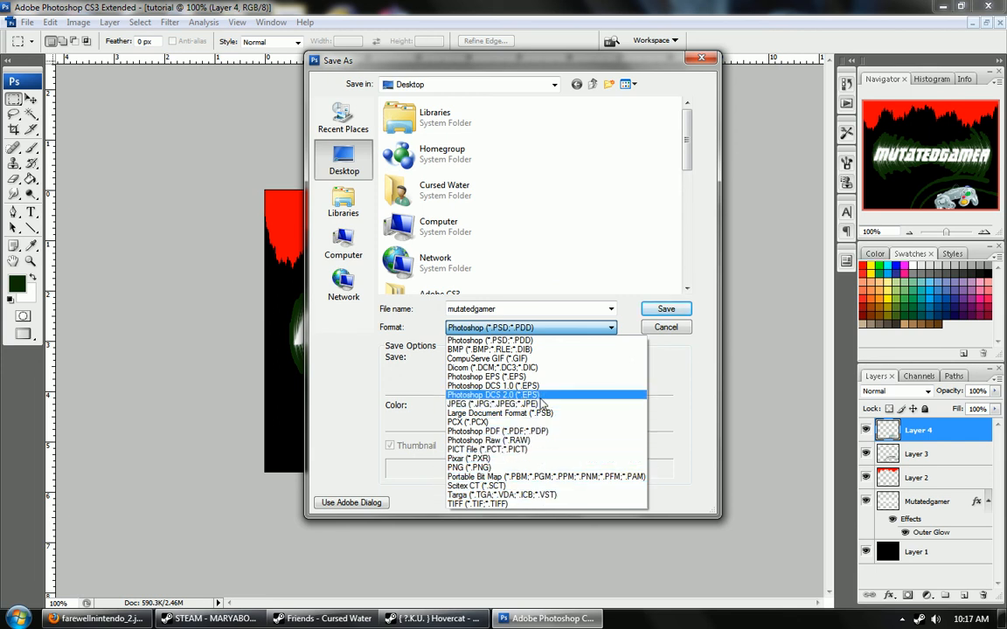
click(494, 404)
click(666, 309)
click(580, 162)
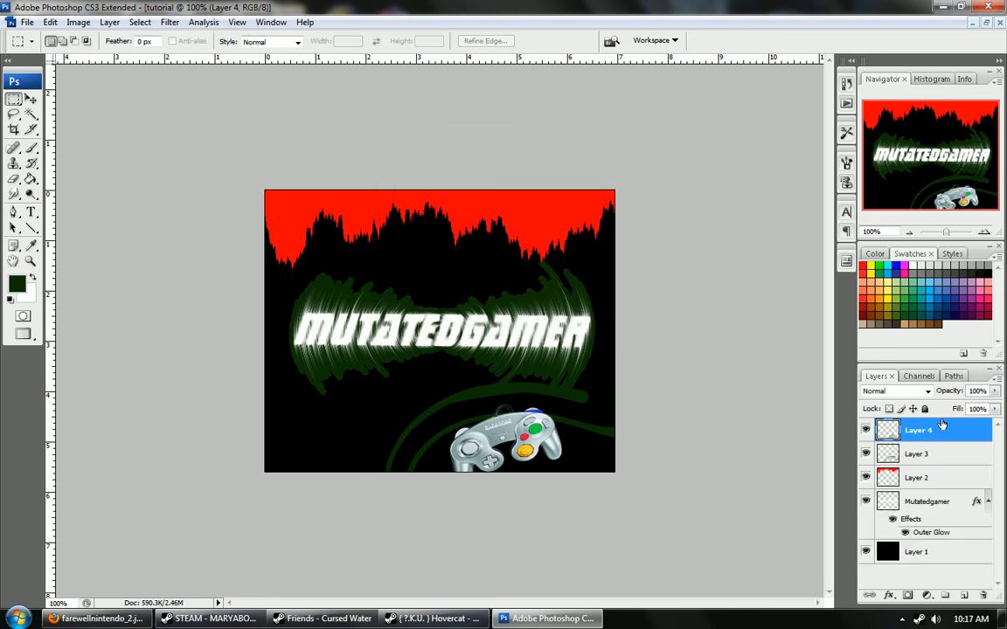
- Delete the layer that holds the controller
key(ctrl+t)
key(Escape)
key(ctrl+t)
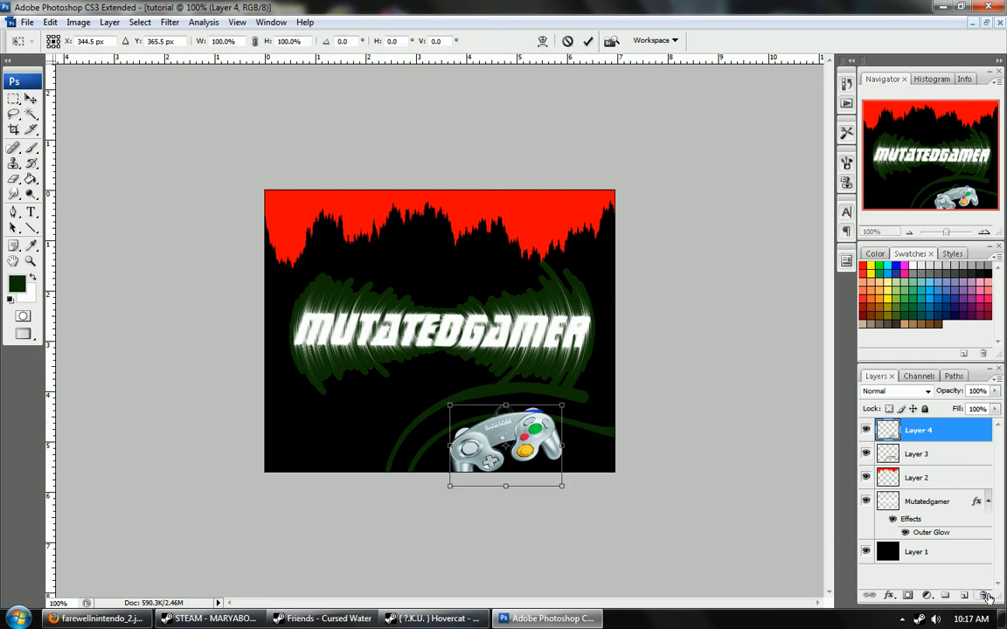
key(Return)
drag(918, 430, 983, 596)
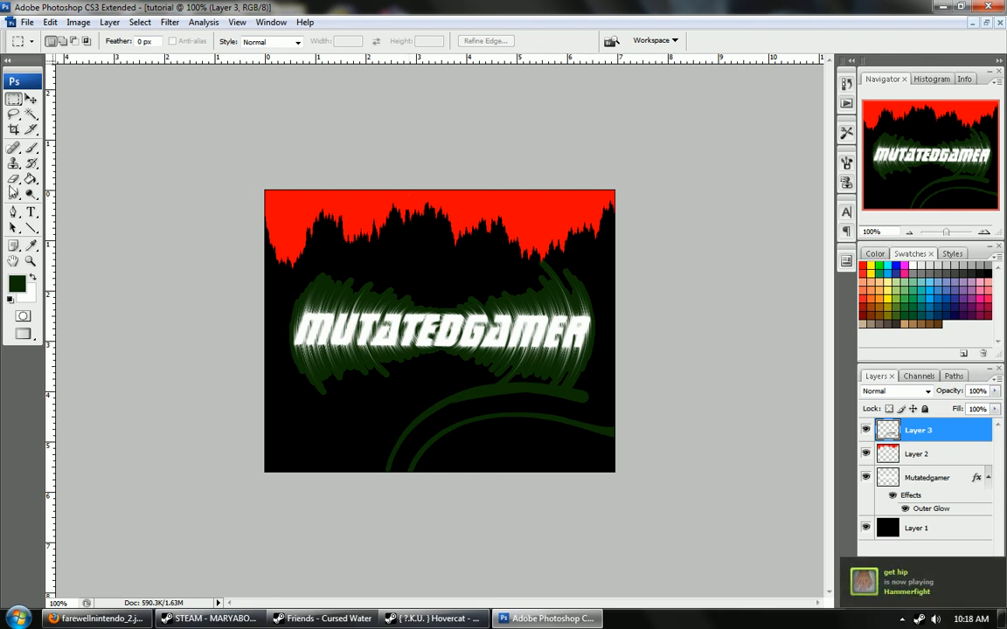
- Add the text TUTORIALS in white SonicCutThru Heavy, 54 pt, in a text box below the MUTATEDGAMER lettering
click(30, 212)
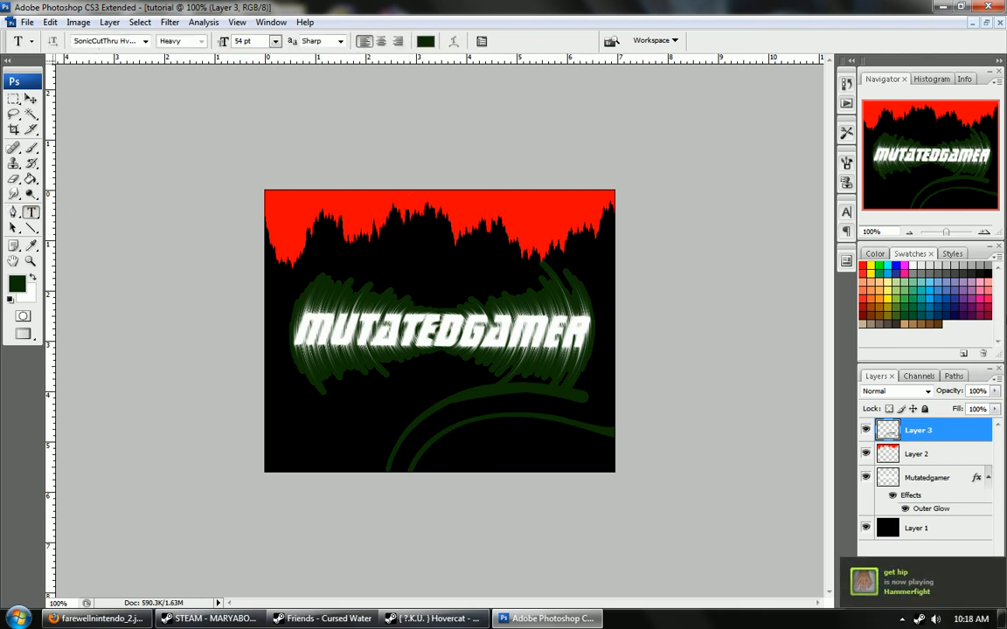
click(915, 265)
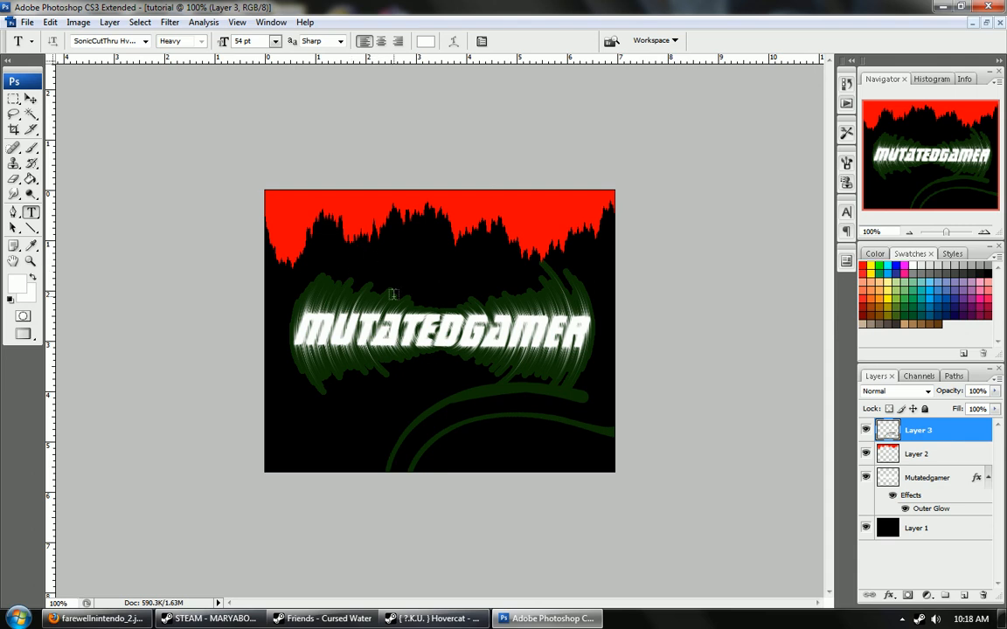
drag(332, 381, 556, 427)
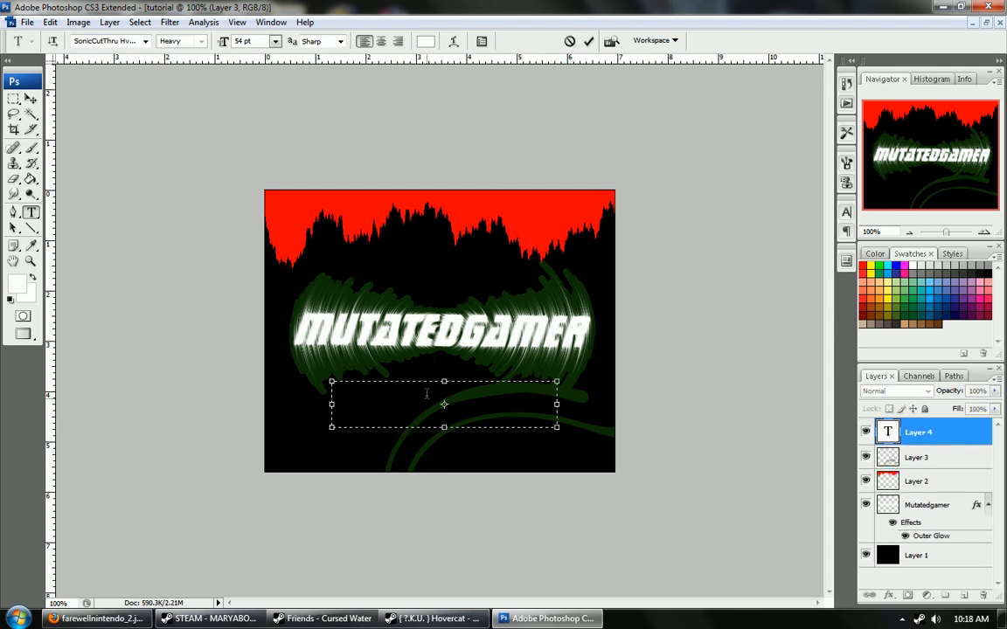
text(T)
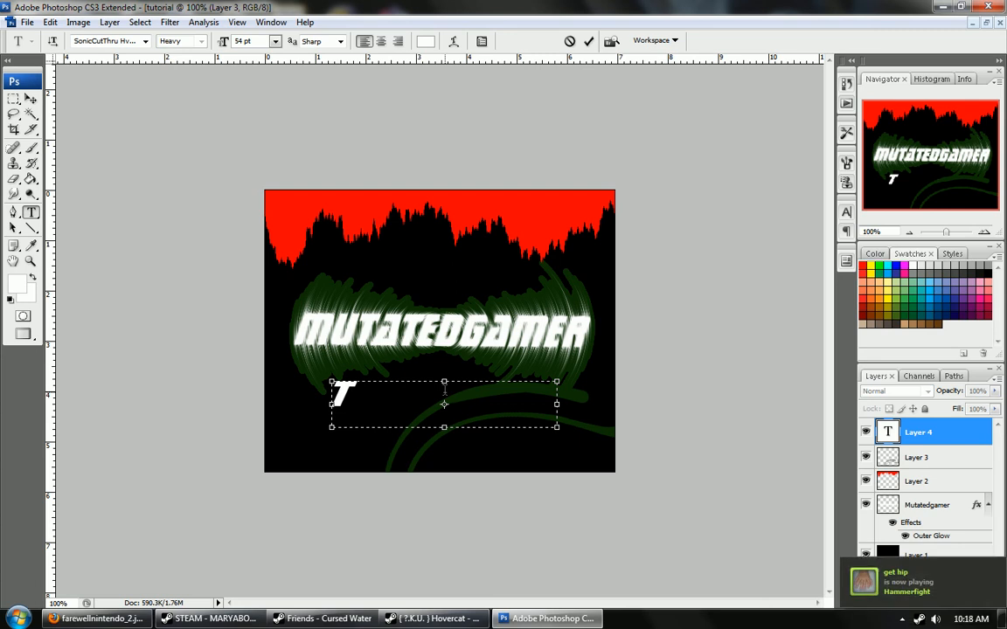
text(UTORIALS)
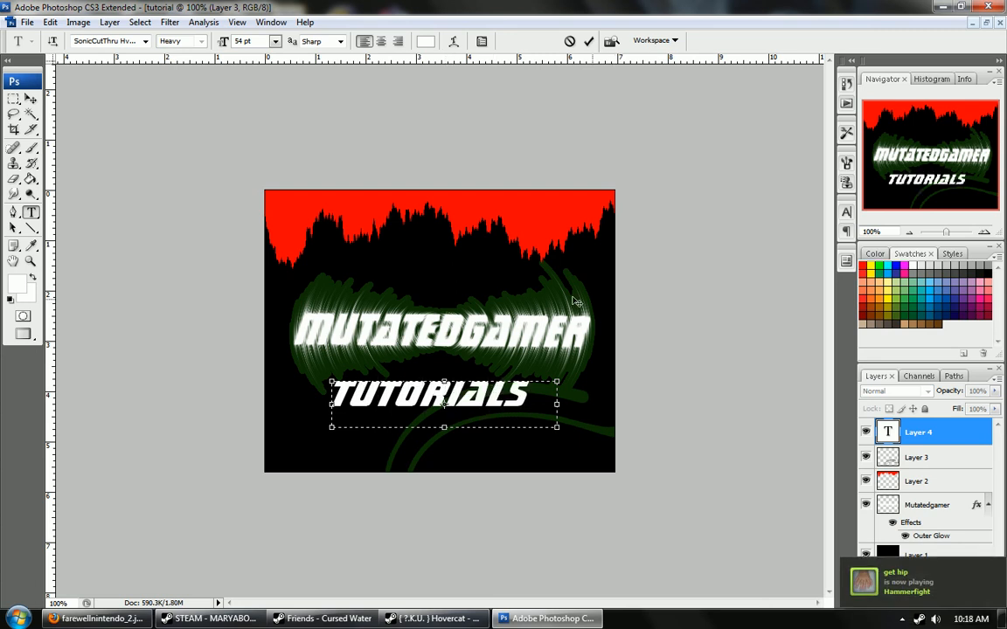
- Commit the TUTORIALS text and rasterize its layer
click(927, 431)
right_click(926, 432)
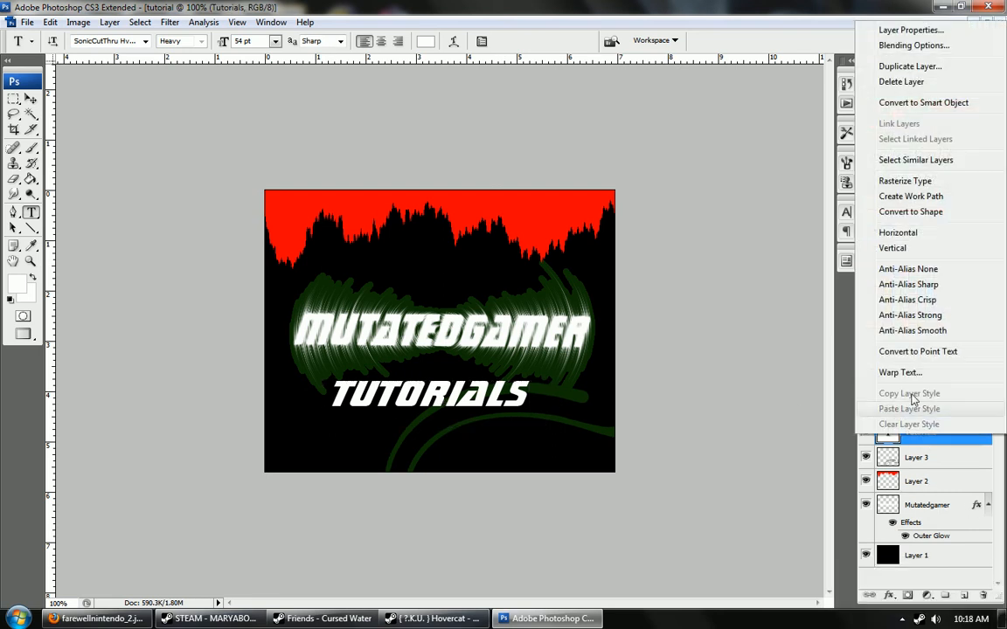
click(948, 181)
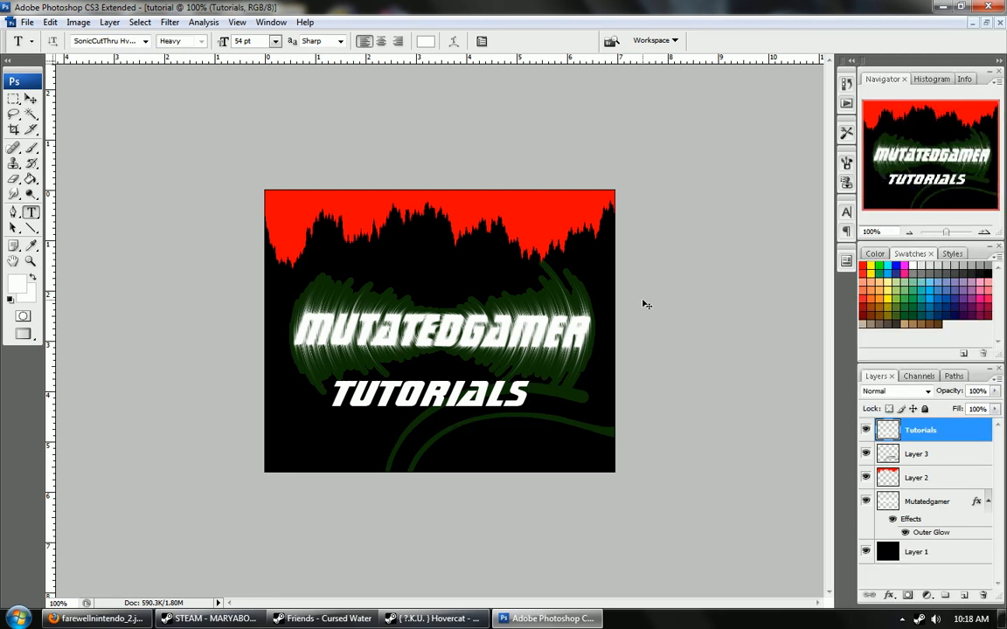
- Tilt the TUTORIALS lettering upward to the right and place it in the lower right corner of the canvas, applying the transform
key(ctrl+t)
drag(501, 396, 595, 383)
drag(558, 435, 583, 427)
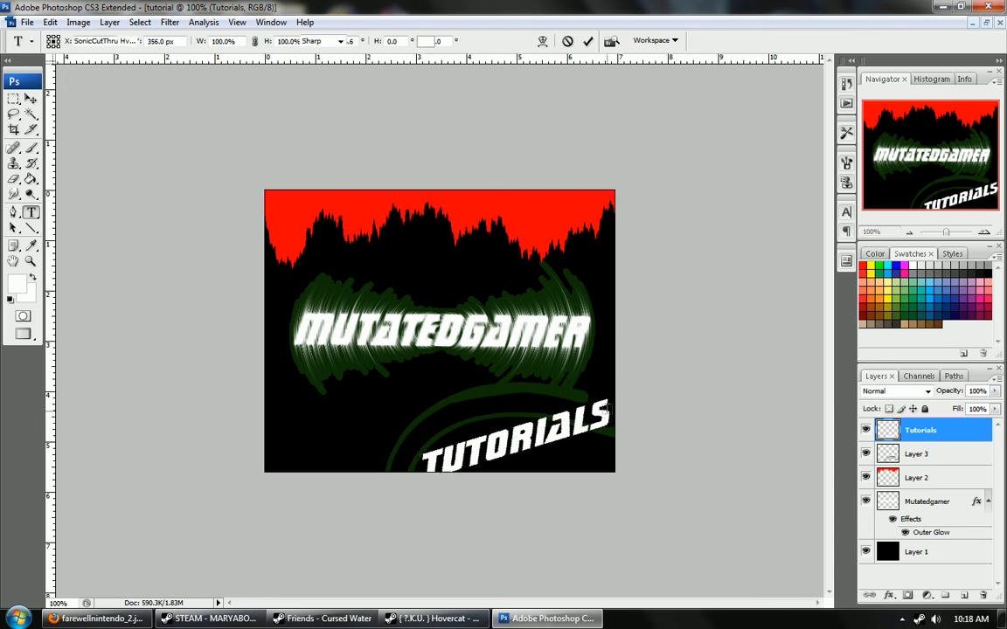
key(Return)
- Add an outer glow to the Tutorials layer with 100% spread and a bright red colour, e50016
click(890, 596)
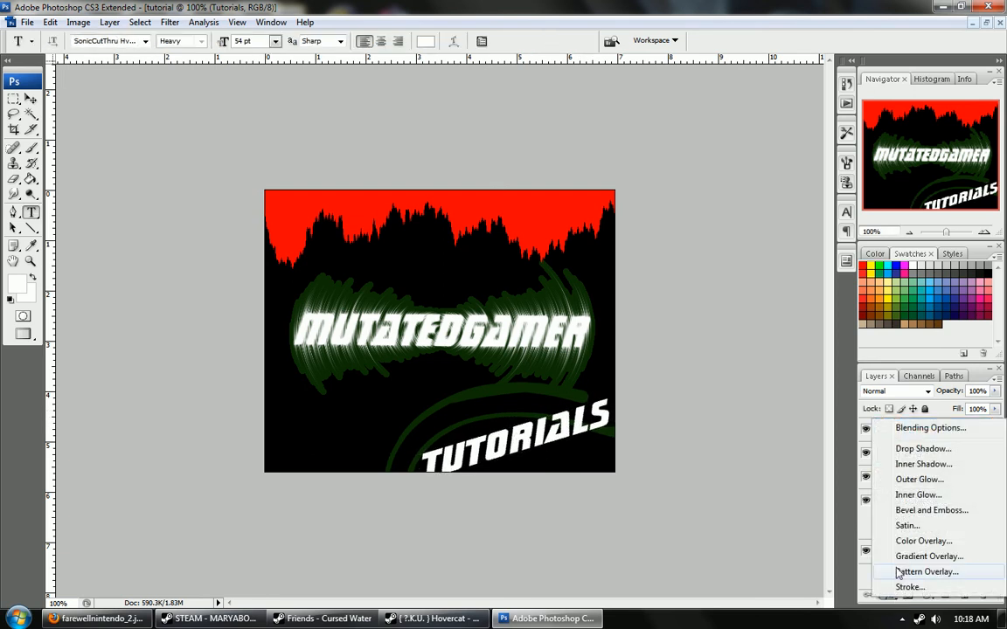
click(920, 479)
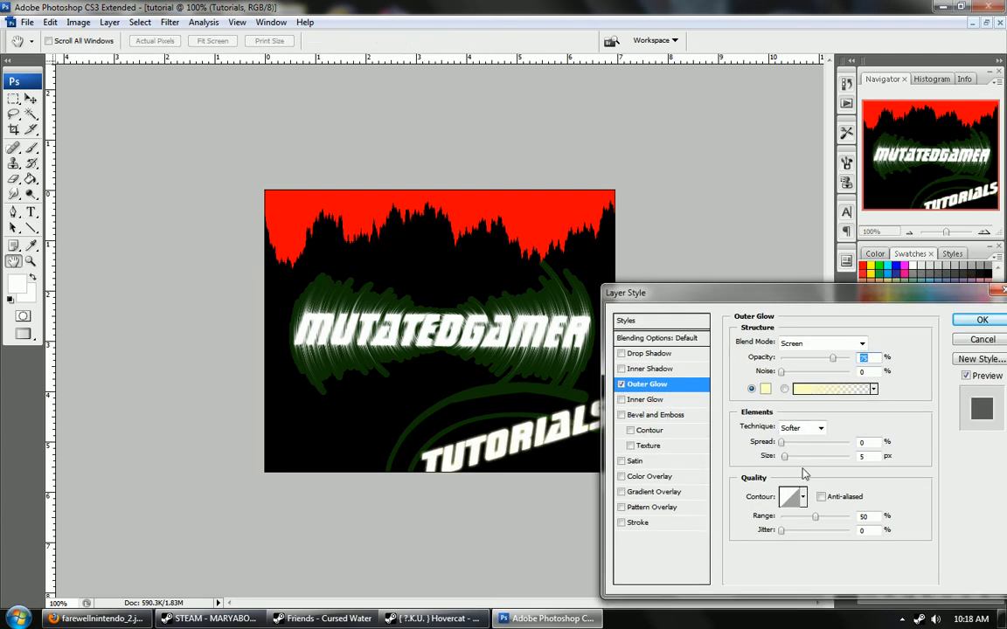
drag(783, 444, 852, 443)
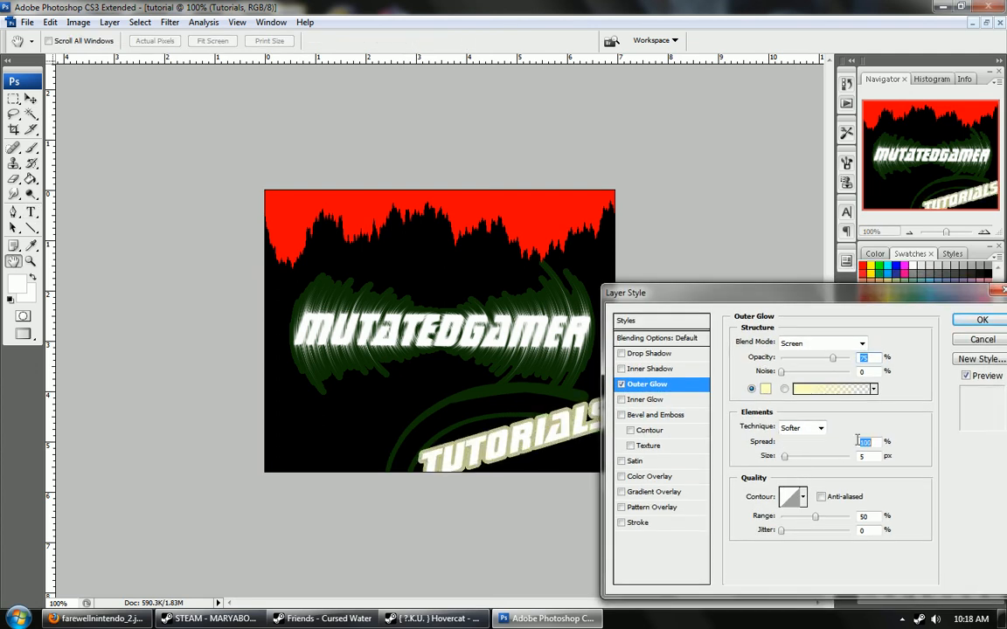
click(763, 390)
drag(764, 248, 763, 225)
drag(699, 244, 748, 241)
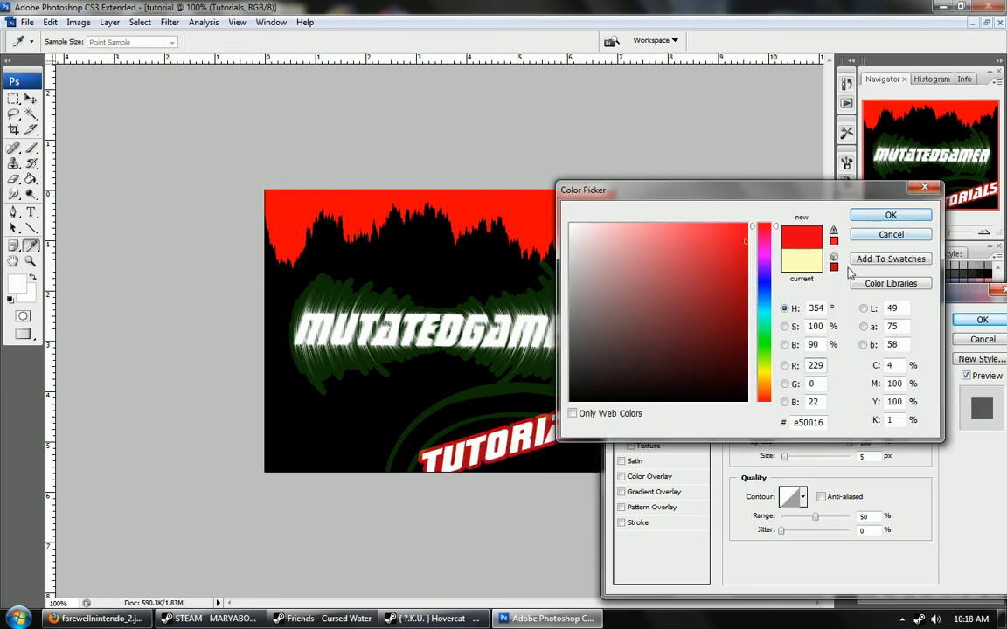
click(889, 215)
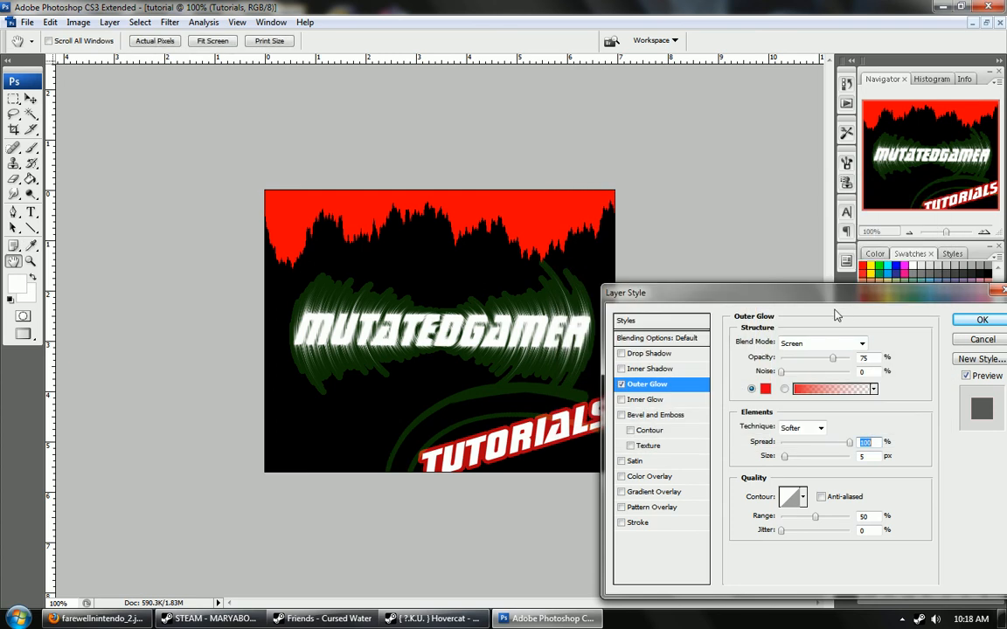
- Set the Tutorials glow to 100% opacity, darken its red colour, enlarge its size slightly and apply the layer style
drag(833, 361, 936, 361)
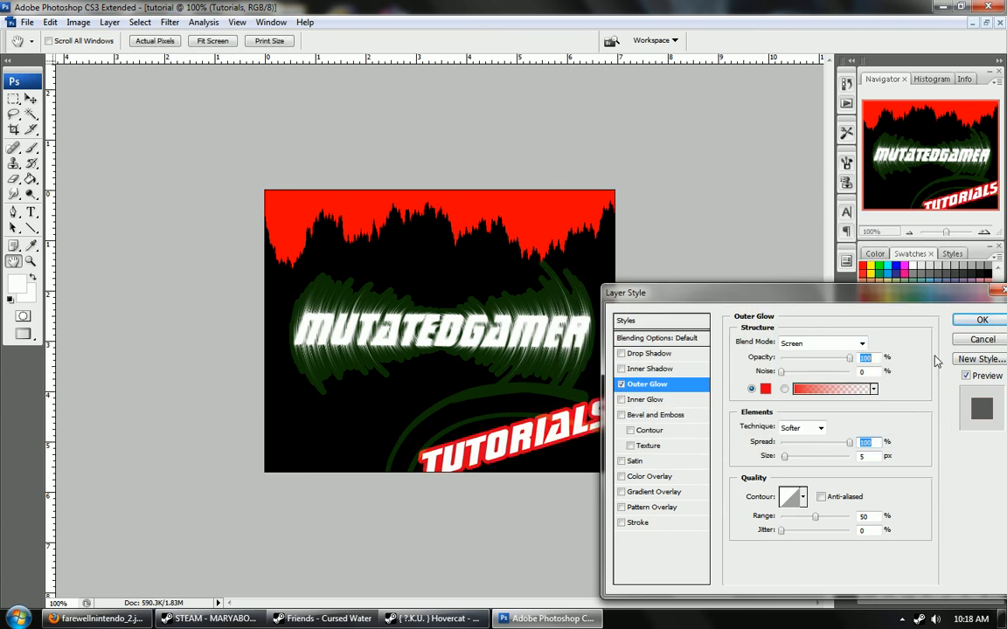
click(765, 391)
drag(740, 254, 745, 297)
click(905, 217)
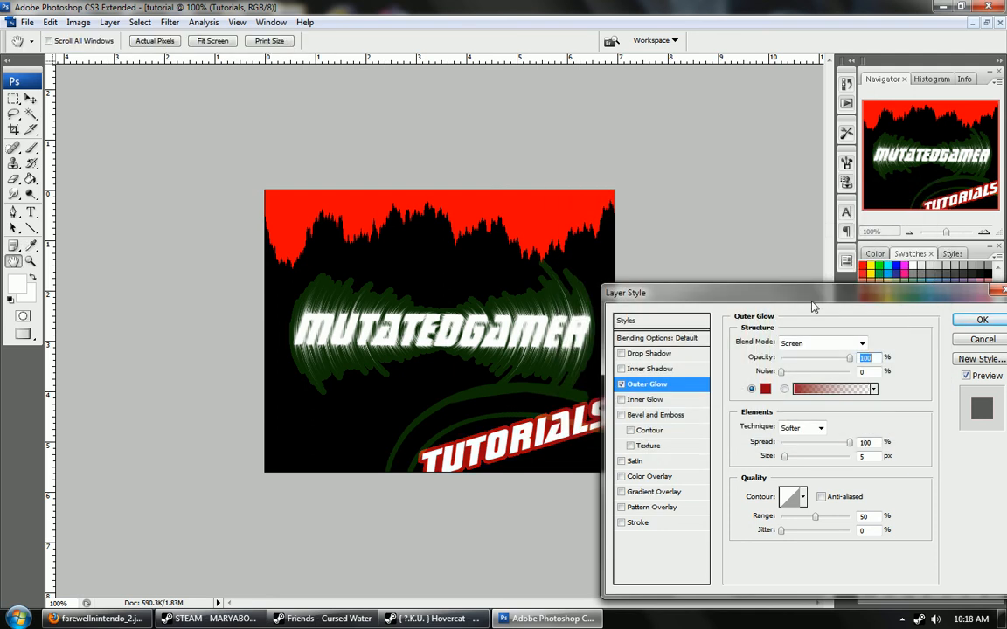
drag(852, 358, 931, 376)
mouse_move(790, 461)
mouse_down()
mouse_move(802, 459)
mouse_move(769, 457)
mouse_move(797, 457)
mouse_move(789, 459)
mouse_up()
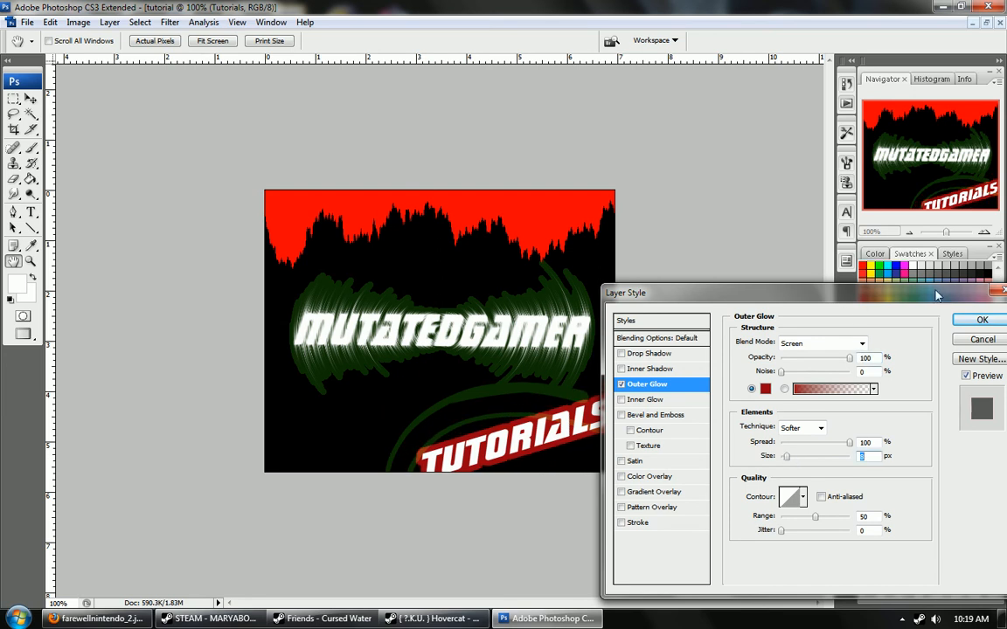
drag(973, 301, 904, 293)
click(918, 313)
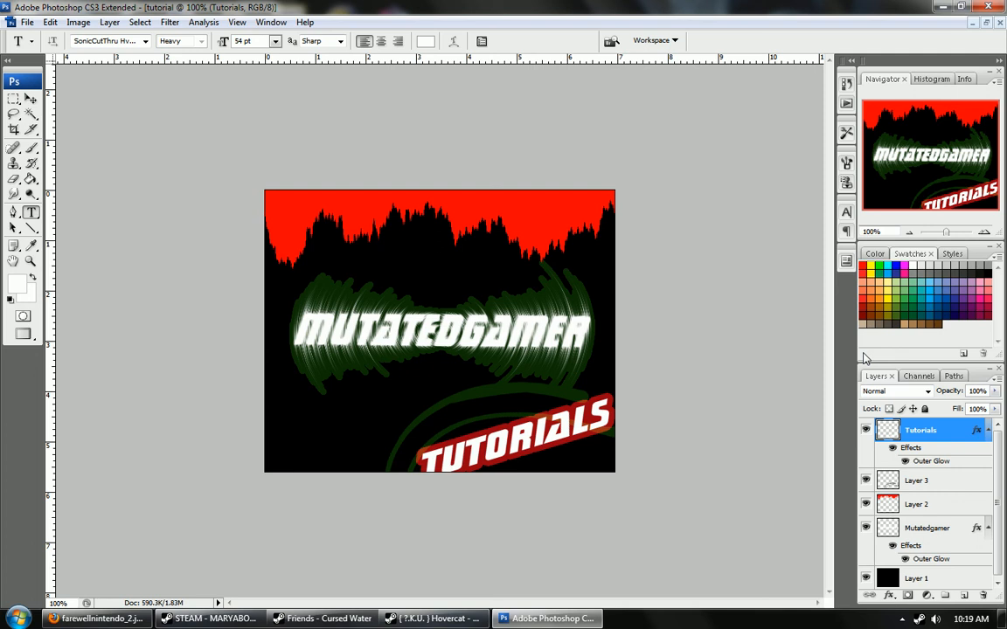
- Minimize the tutorial document, restore the test document and close it without saving changes
click(971, 24)
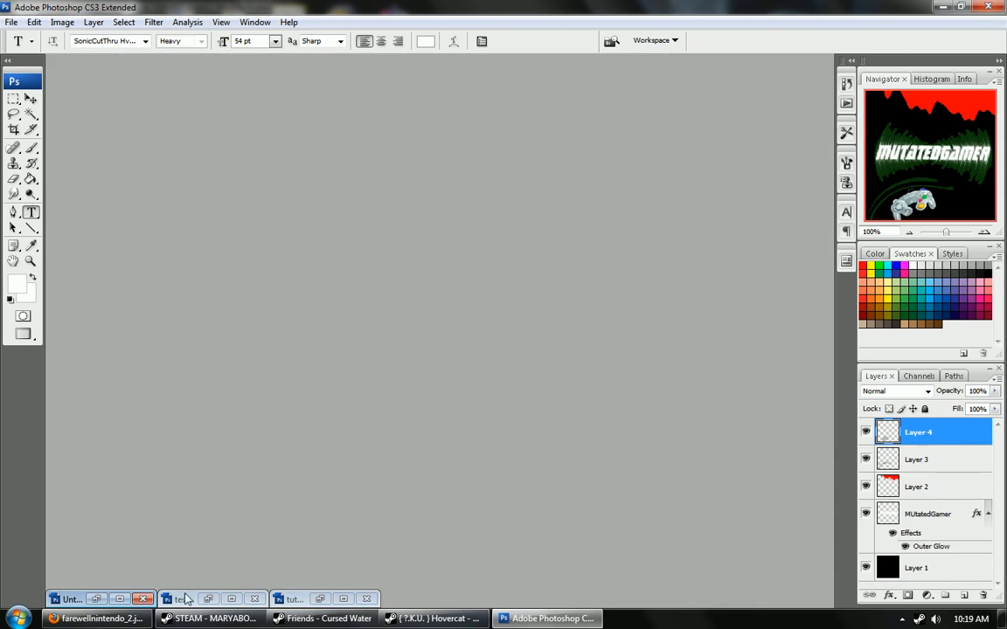
double_click(180, 602)
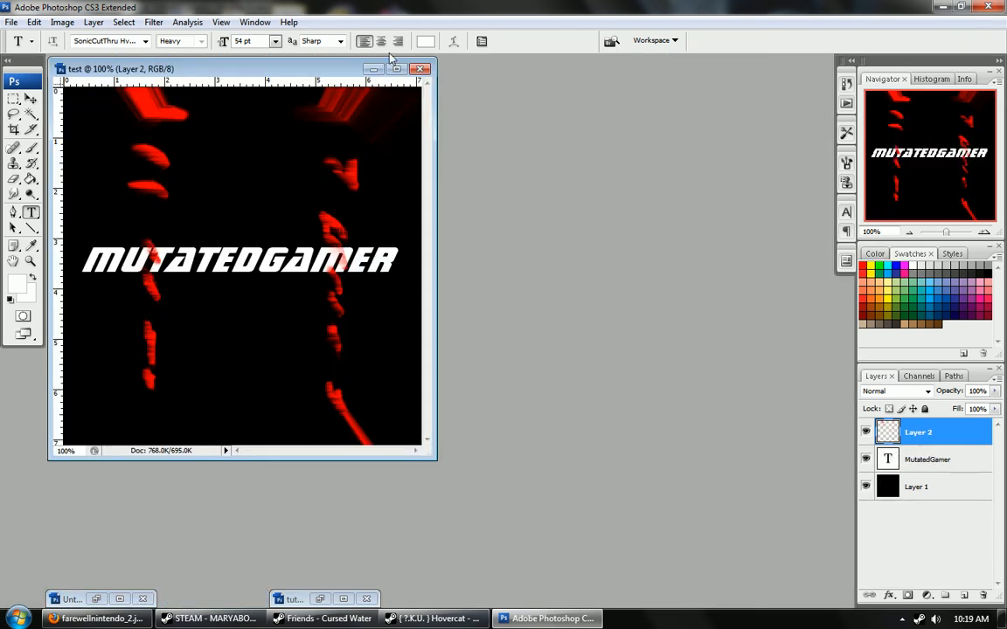
click(417, 70)
click(474, 236)
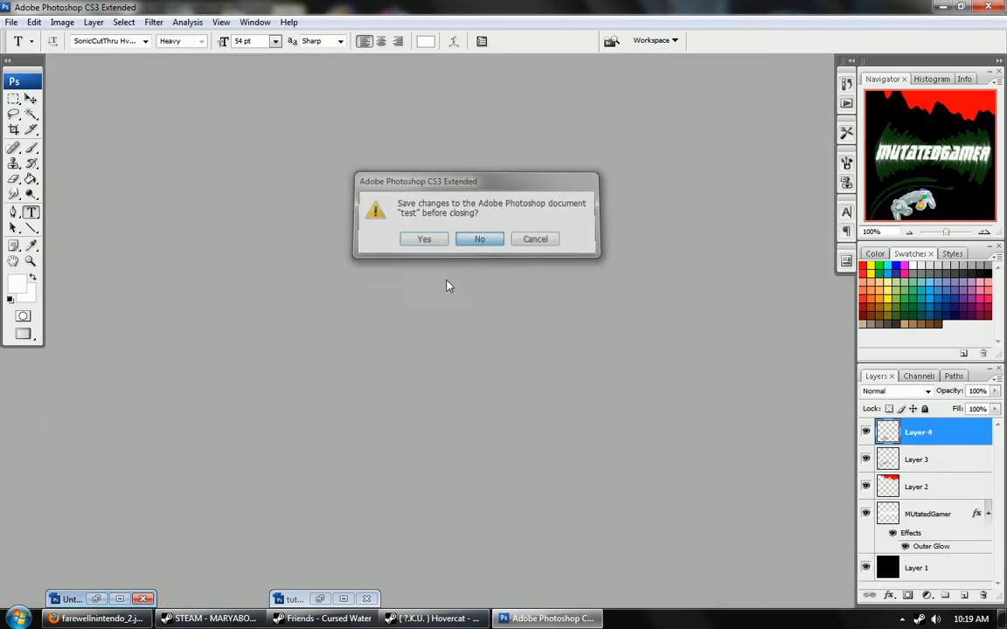
- View the earlier Untitled-1 version of the logo, minimize it and restore the tutorial document
double_click(73, 601)
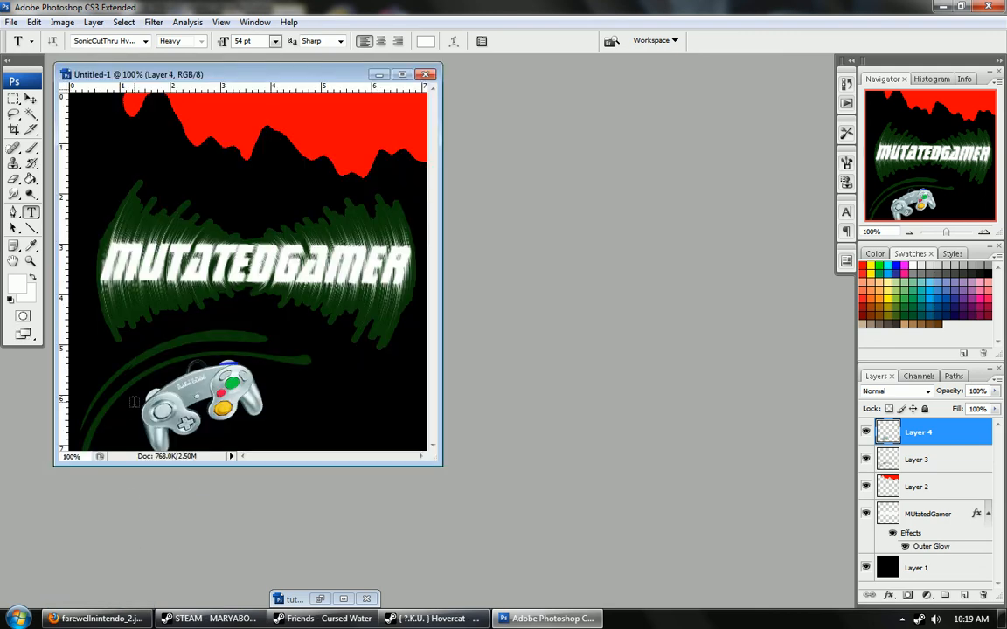
click(379, 74)
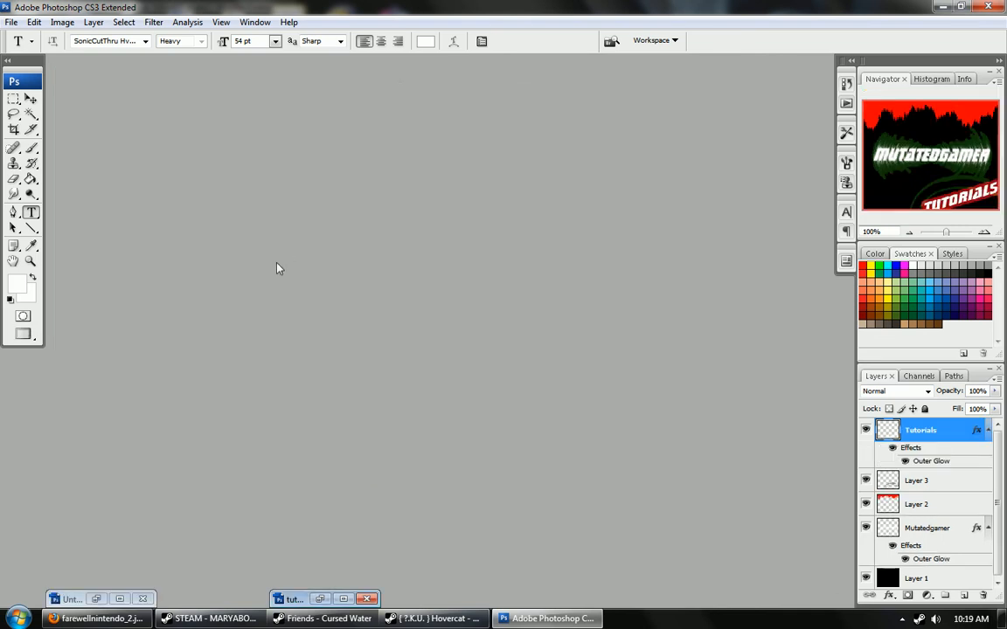
double_click(298, 601)
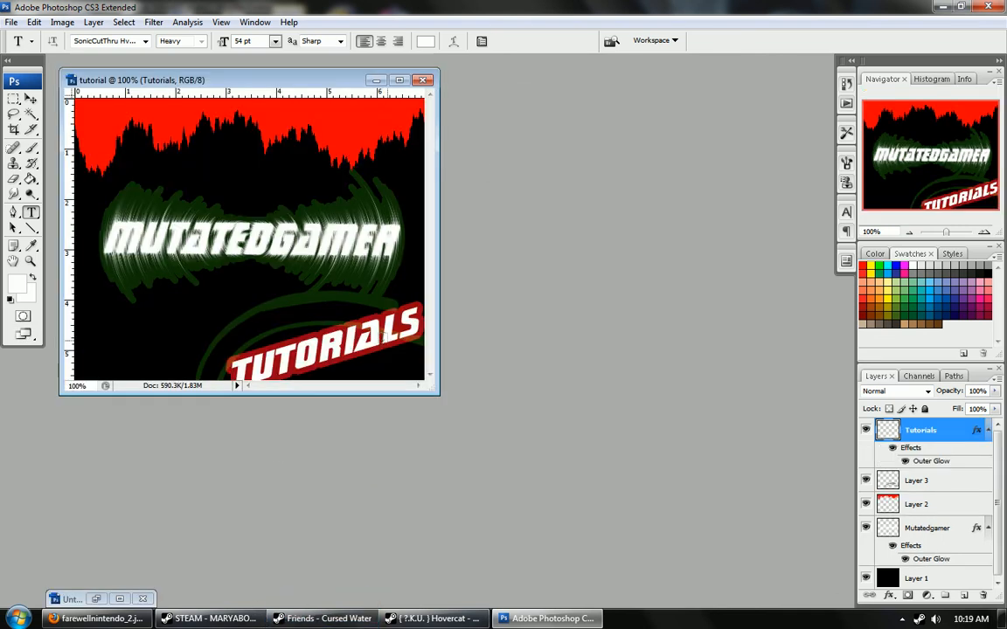